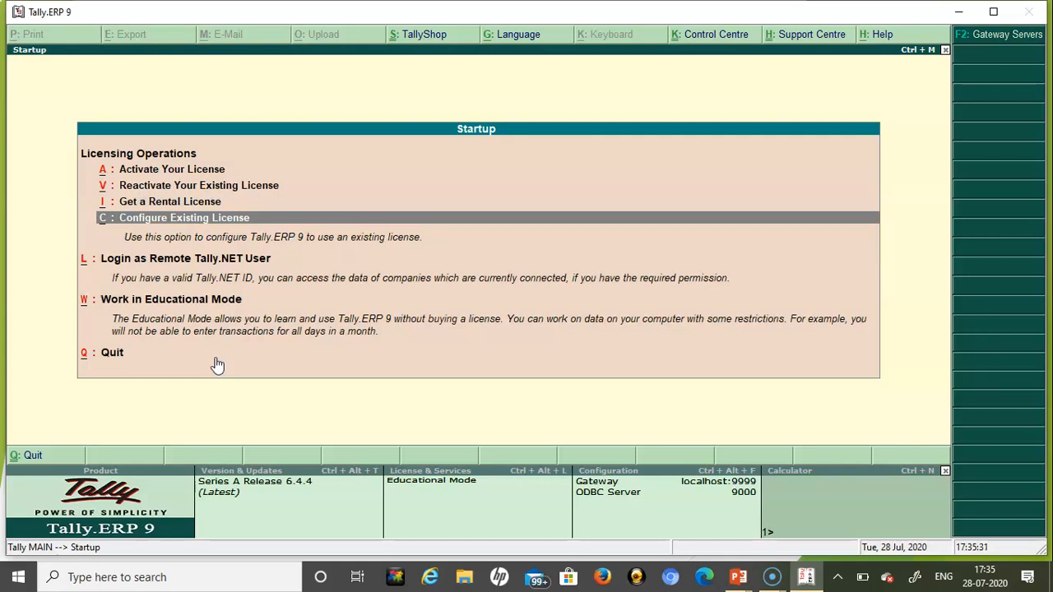
- Start Tally in Educational Mode and bring up the Company Info. menu
key("Down")
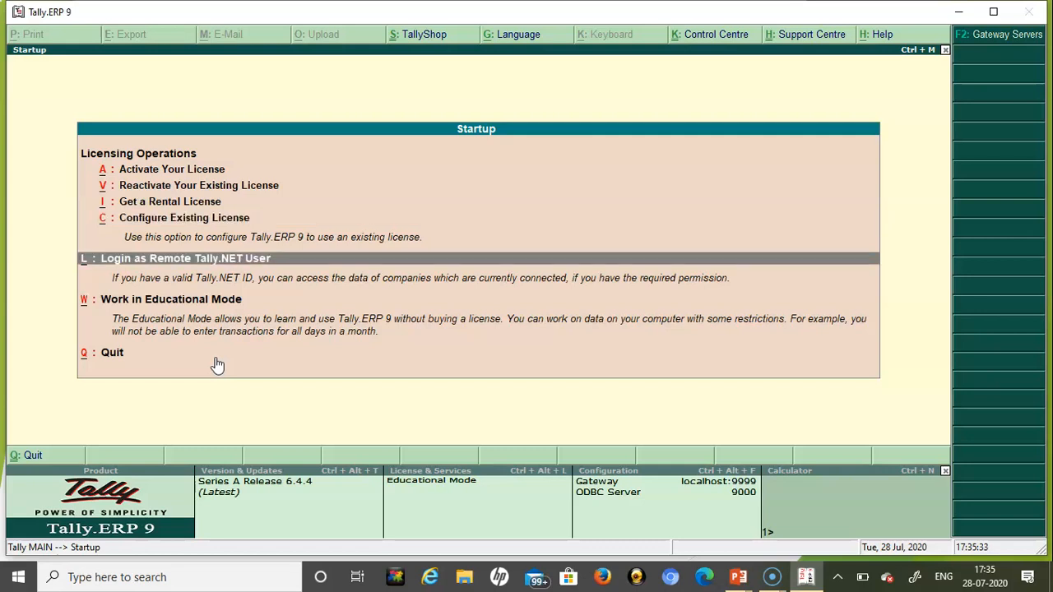
key("Down")
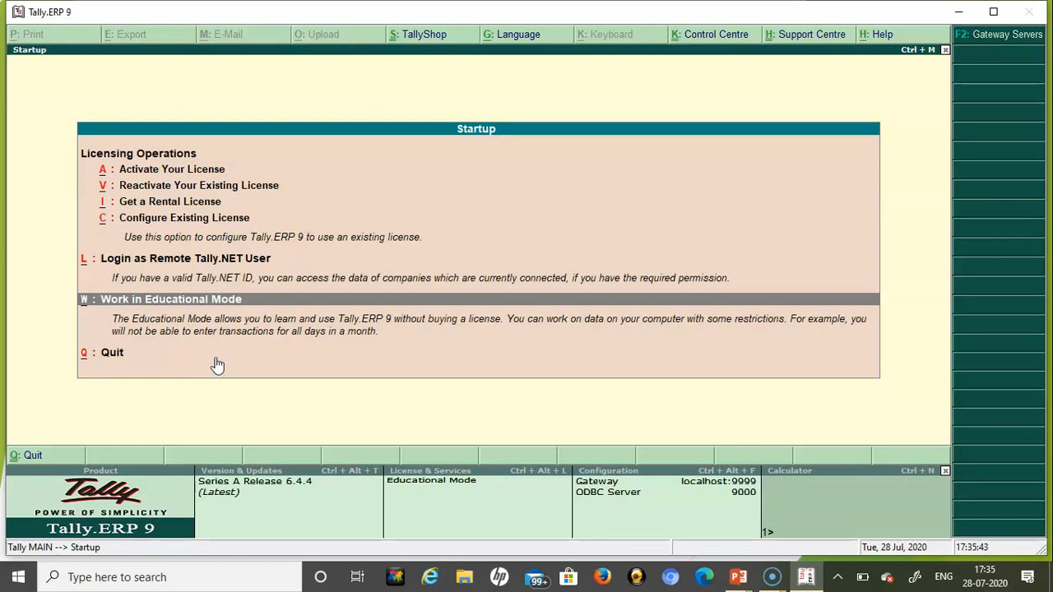
key("Return")
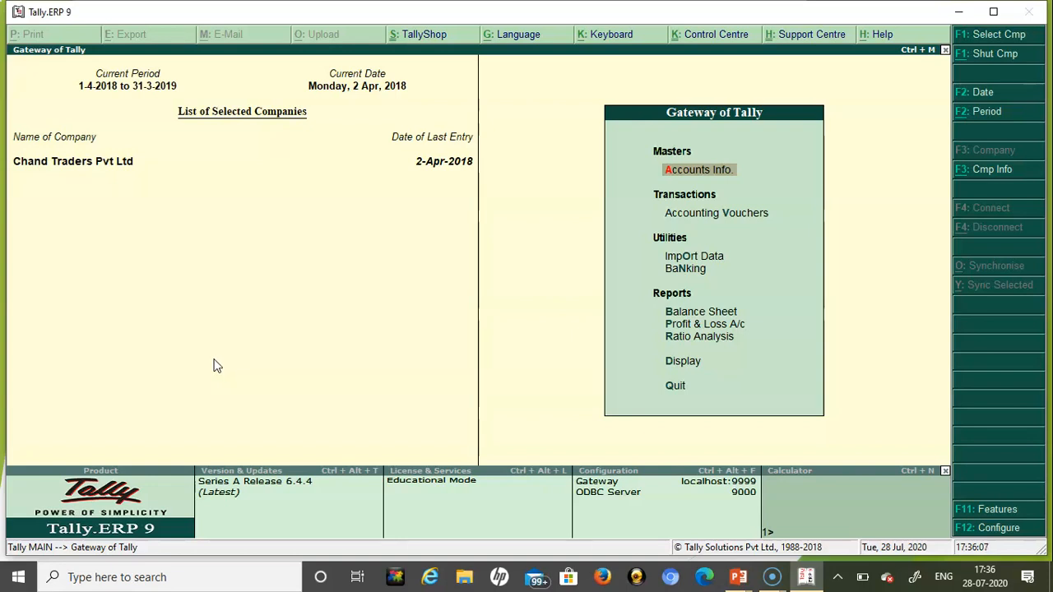
key("alt+F3")
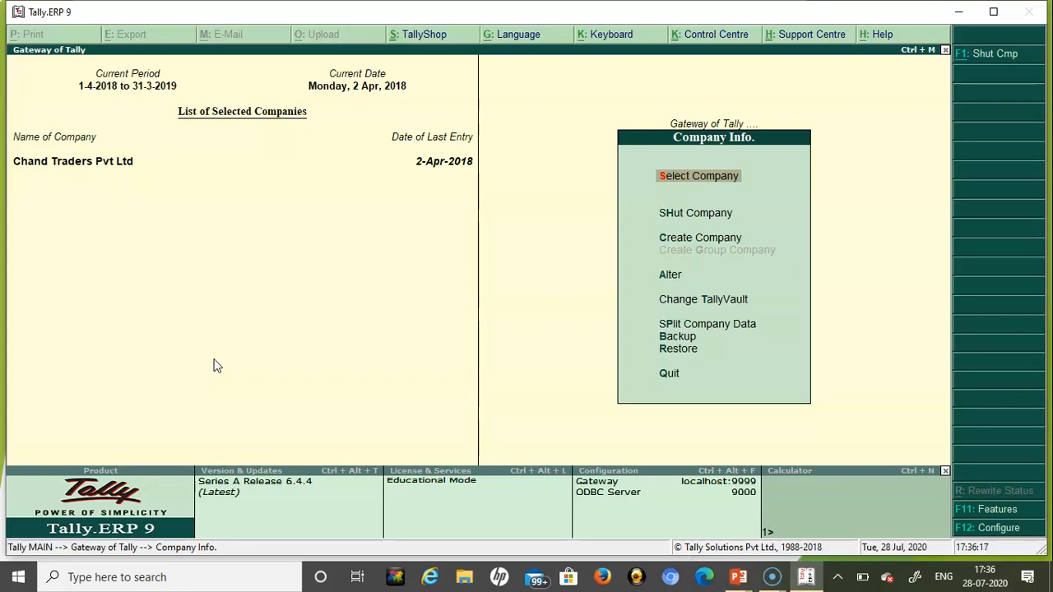
key("Down")
key("Down")
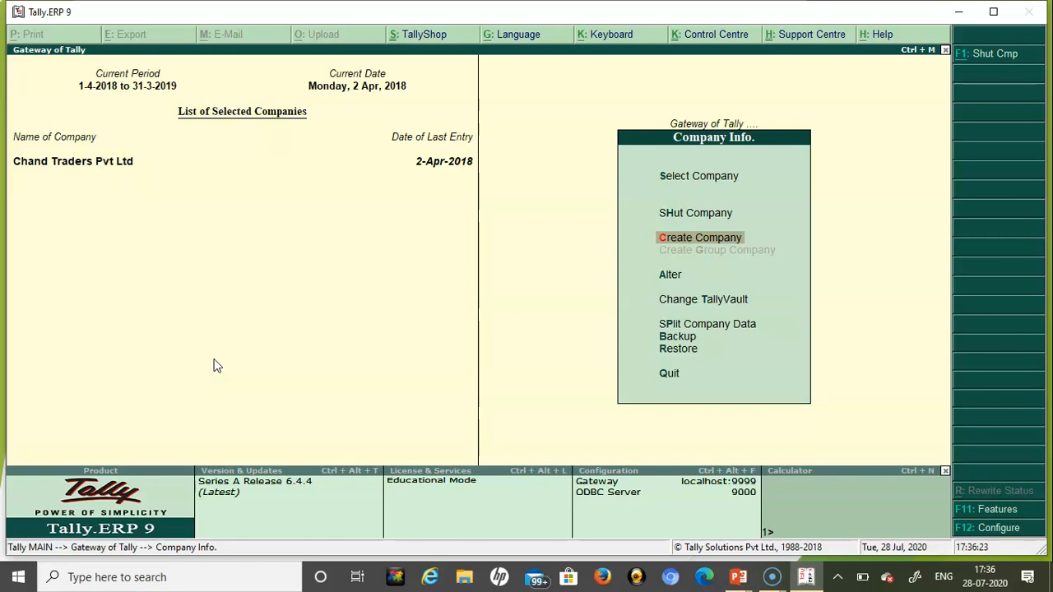
- Create a new company named 'Swayam Educatio Pvt Ltd', auto-filling the mailing name
key("Return")
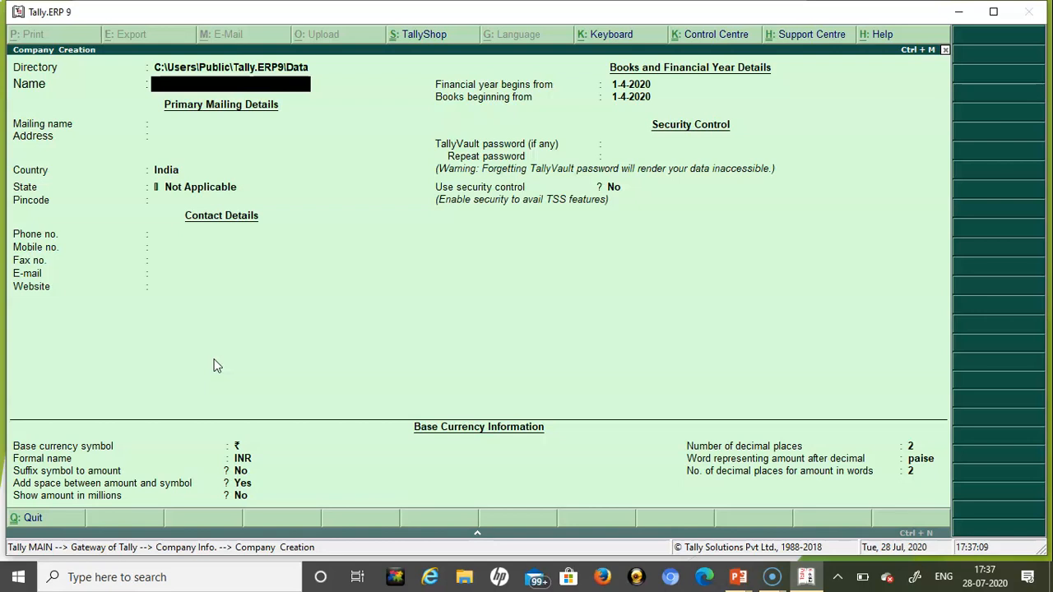
type("Swayam Educa")
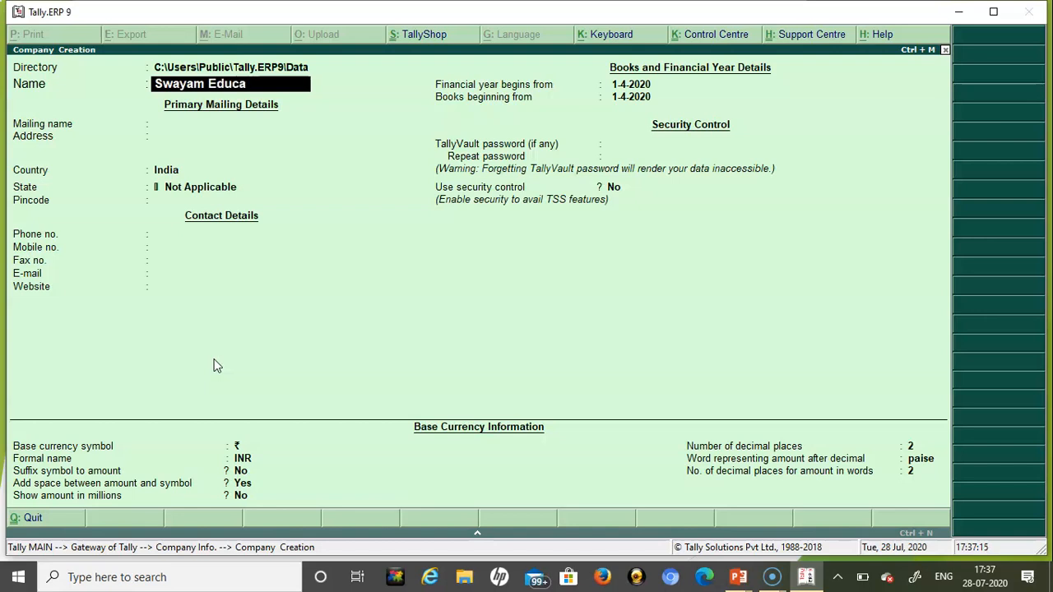
type("tio Pvt Ltd")
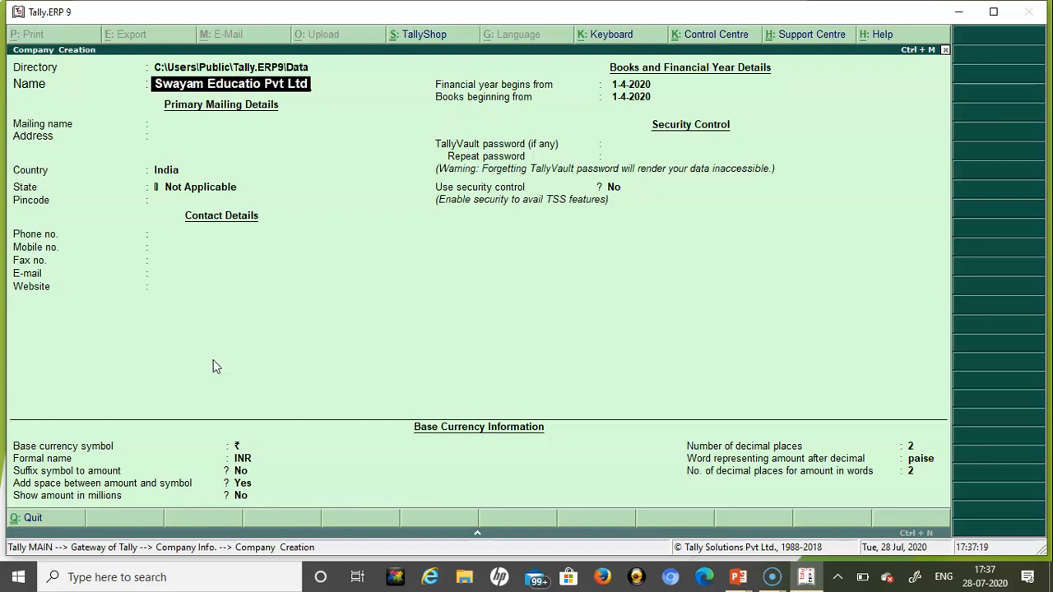
key("Return")
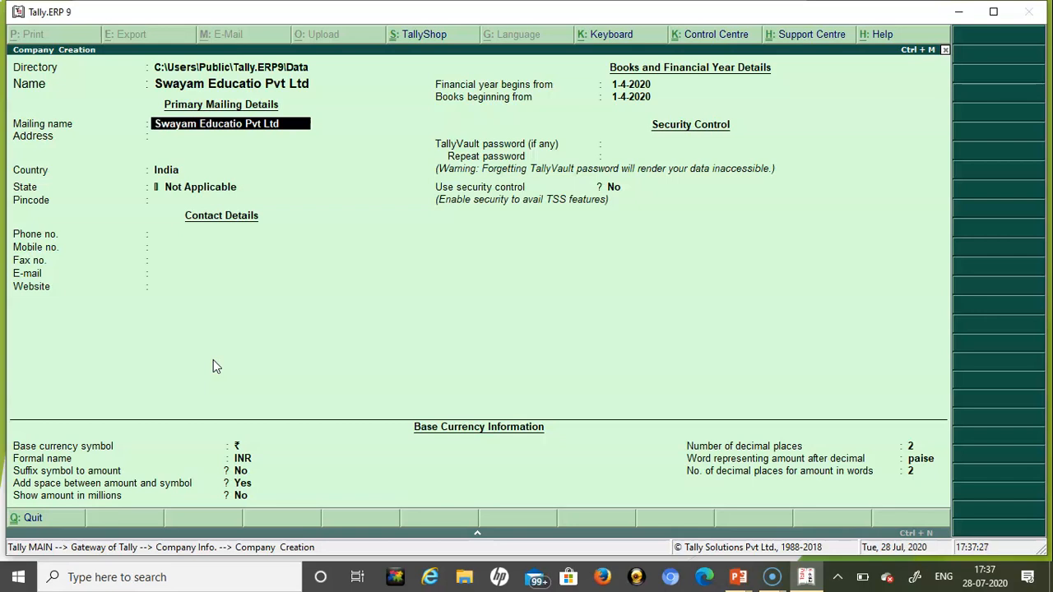
- Keep the auto-filled mailing name and enter the company's two-line street address
key("Return")
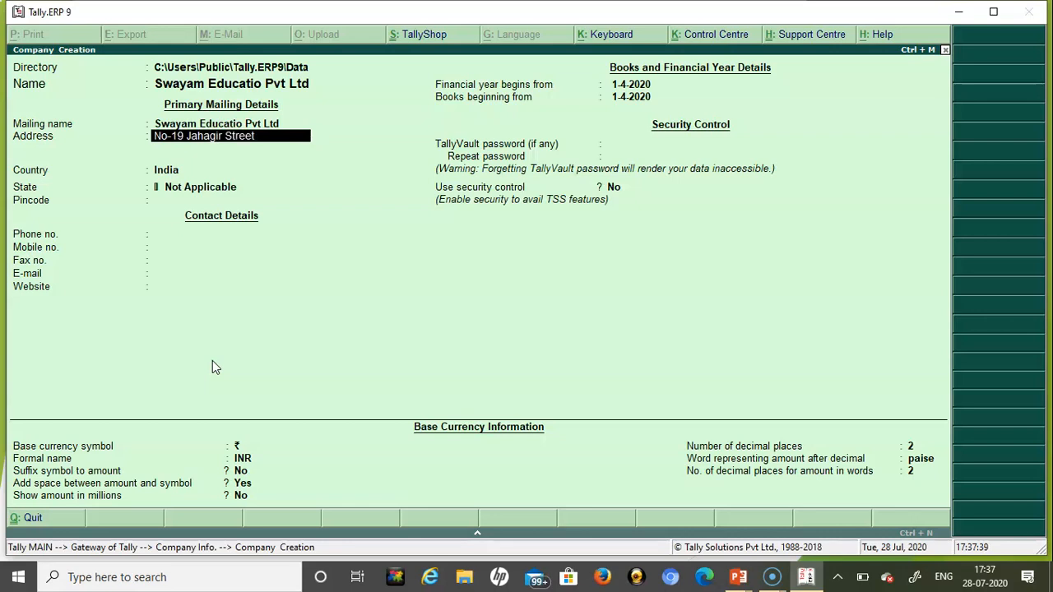
key("Return")
type("Azimabad")
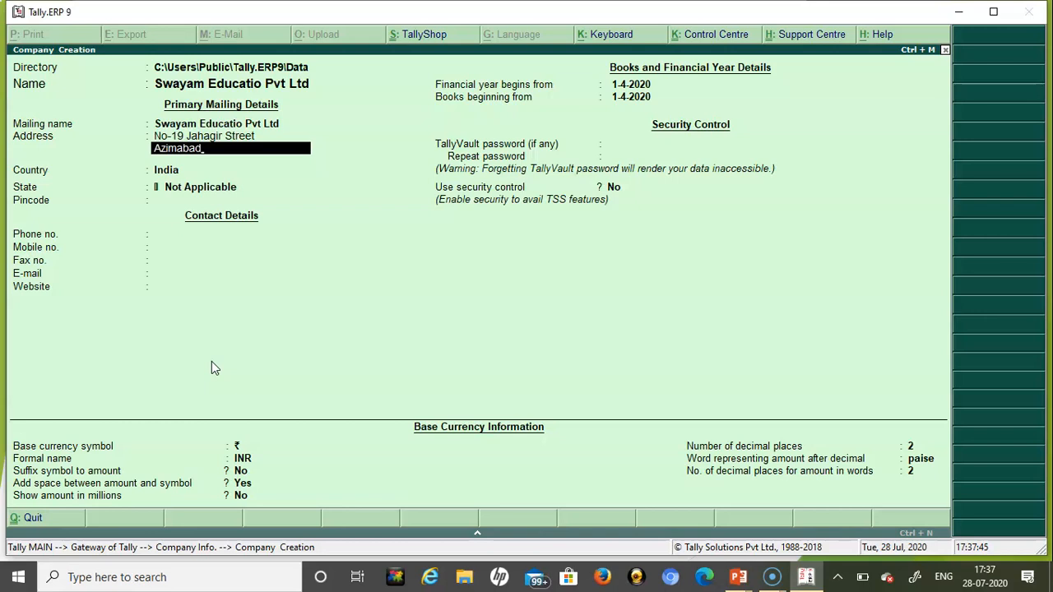
type(" , Odisha")
key("Return")
key("Return")
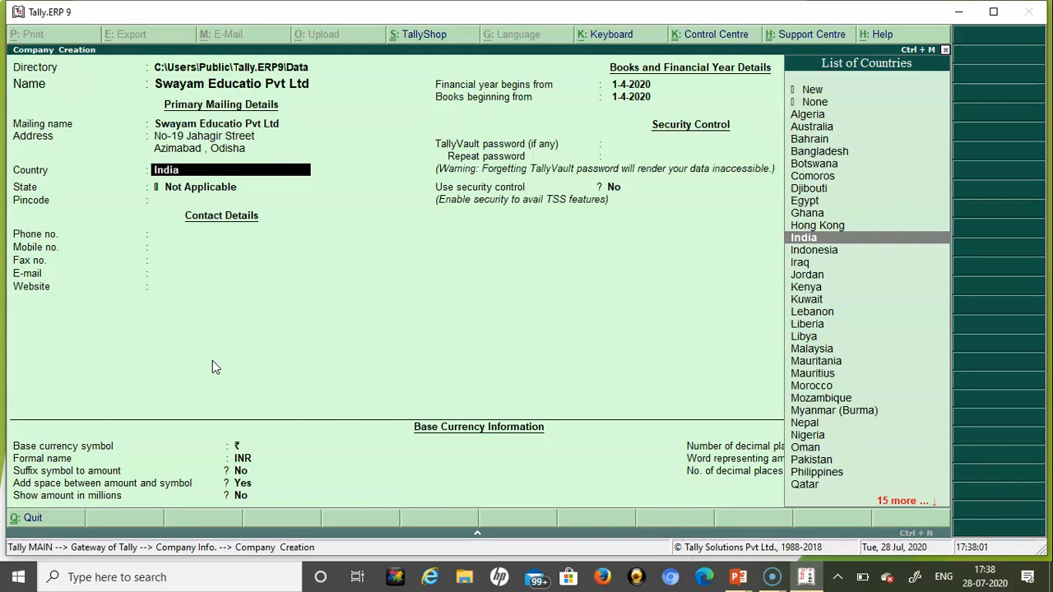
- Keep India as country, set the state to Odisha and enter the pincode
key("Return")
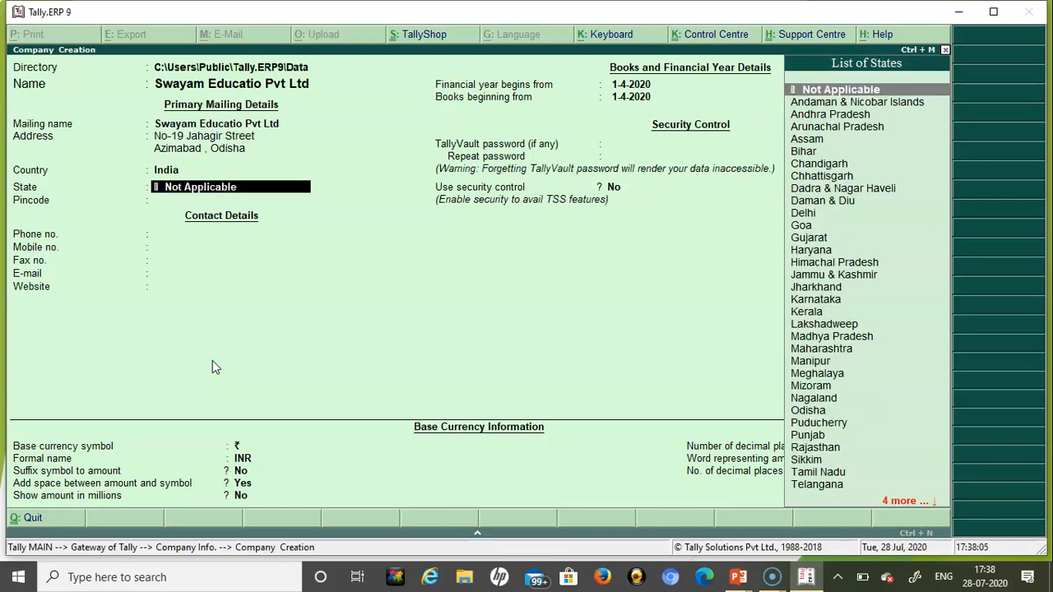
key("Down")
key("Down")
key("Down")
key("Down")
key("Down")
key("Down")
key("Down")
key("Down")
key("Down")
key("Down")
key("Down")
key("Down")
key("Down")
key("Down")
key("Down")
key("Down")
key("Down")
key("Down")
key("Down")
key("Down")
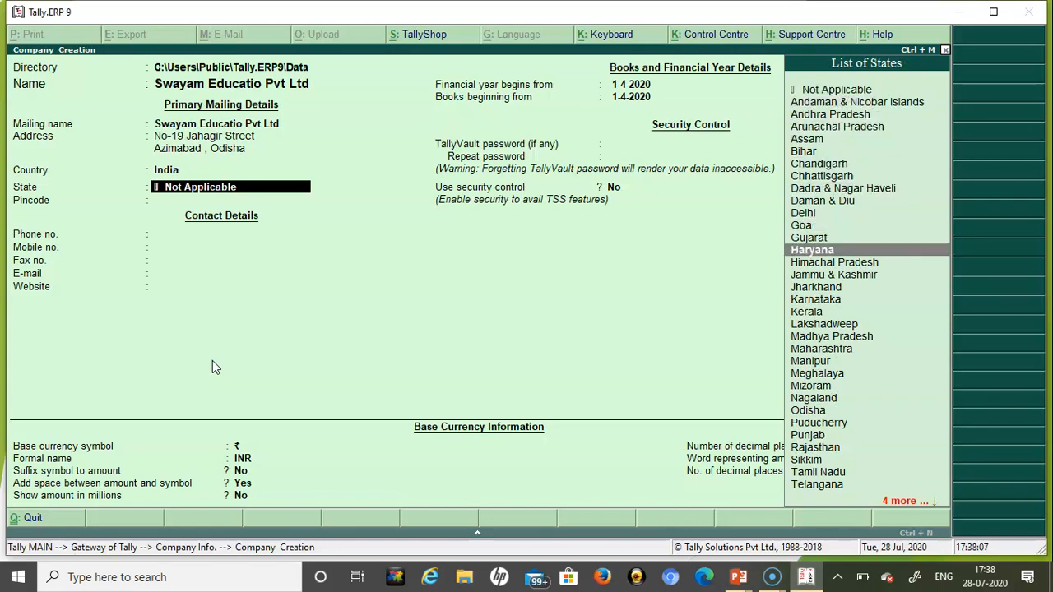
key("Down")
key("Down")
key("Down")
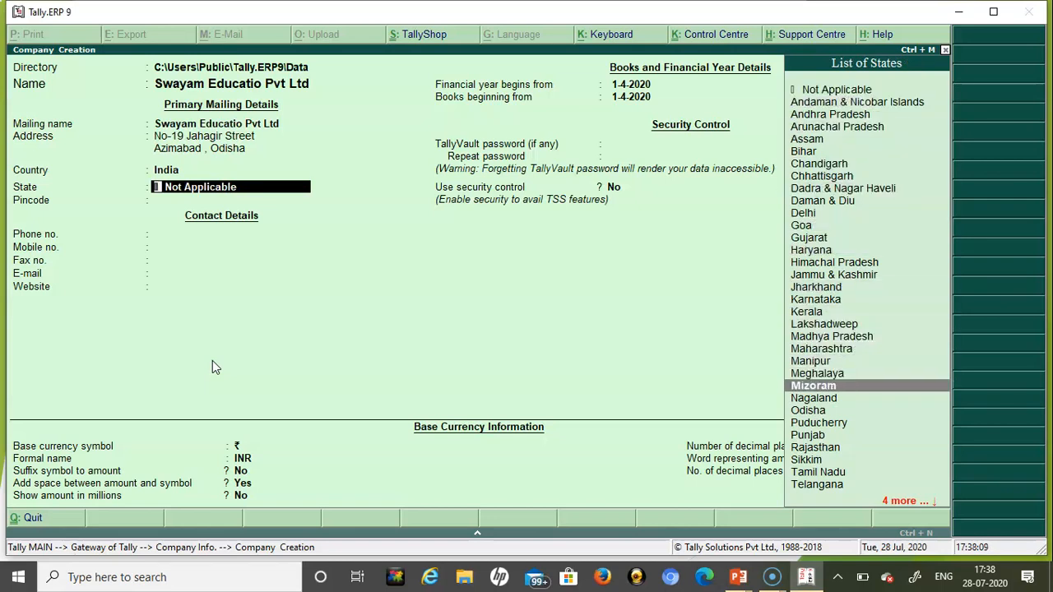
key("Return")
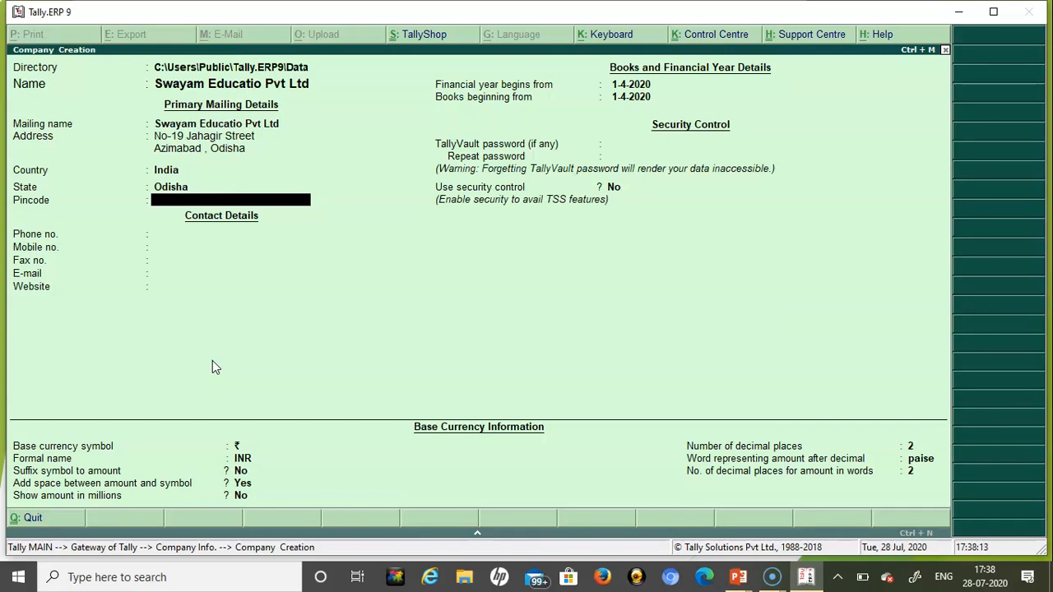
type("756001")
key("Return")
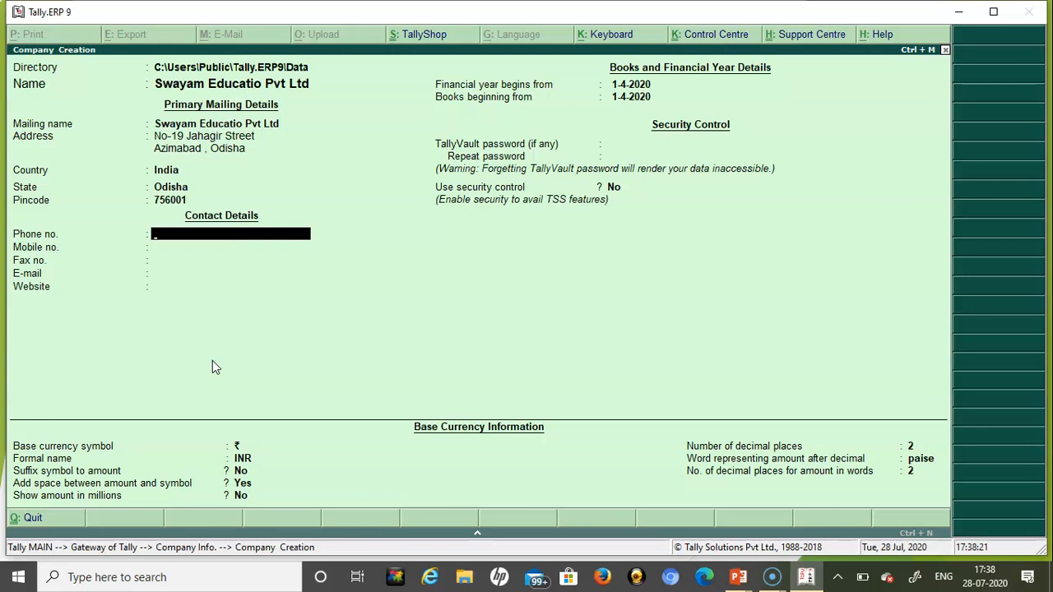
- Enter the company's phone and mobile numbers, leaving fax blank
type("2234567")
key("Return")
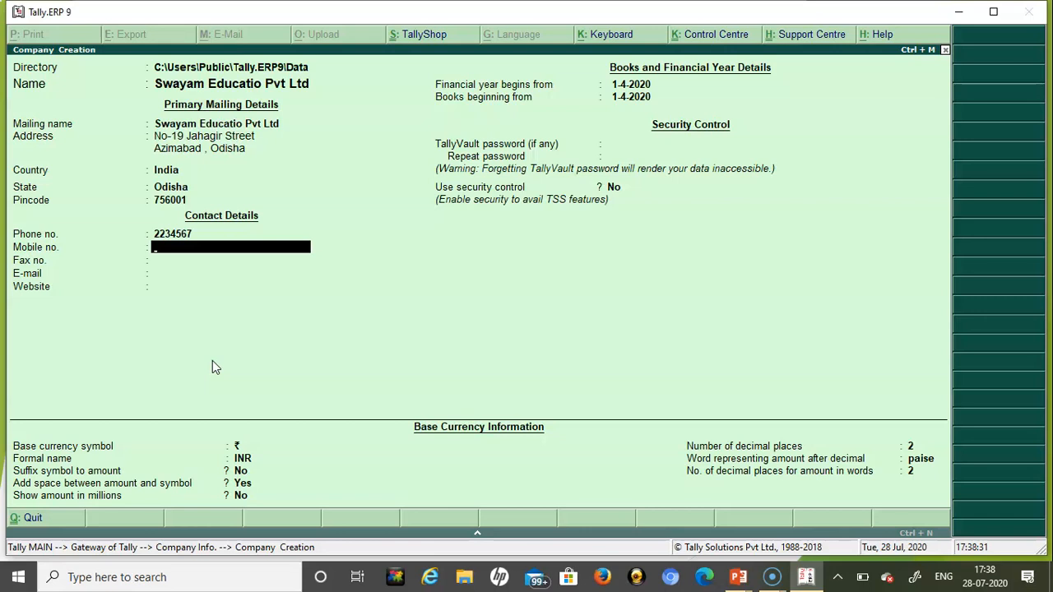
key("Return")
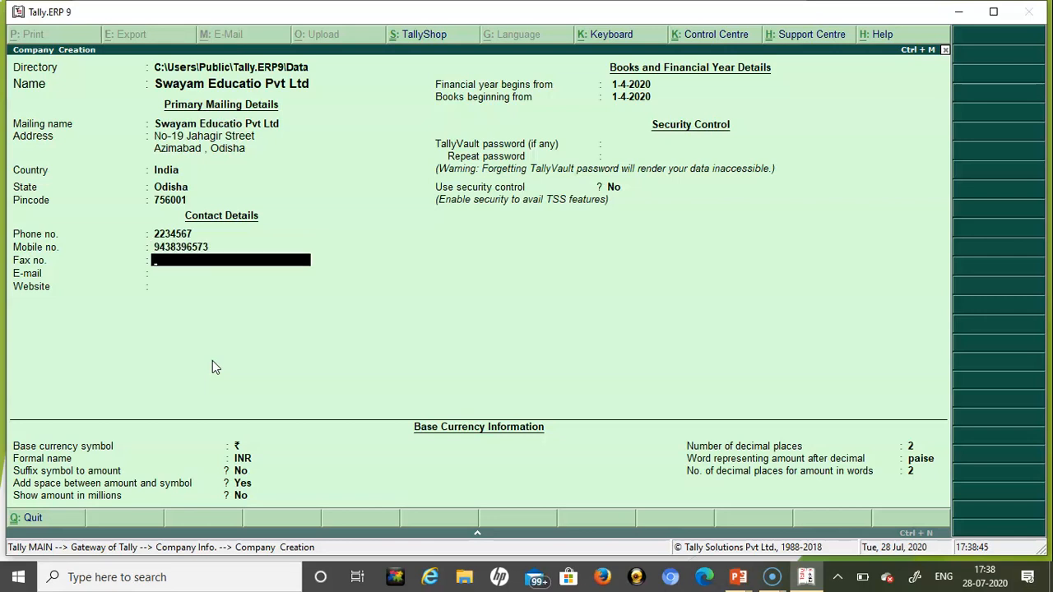
key("Return")
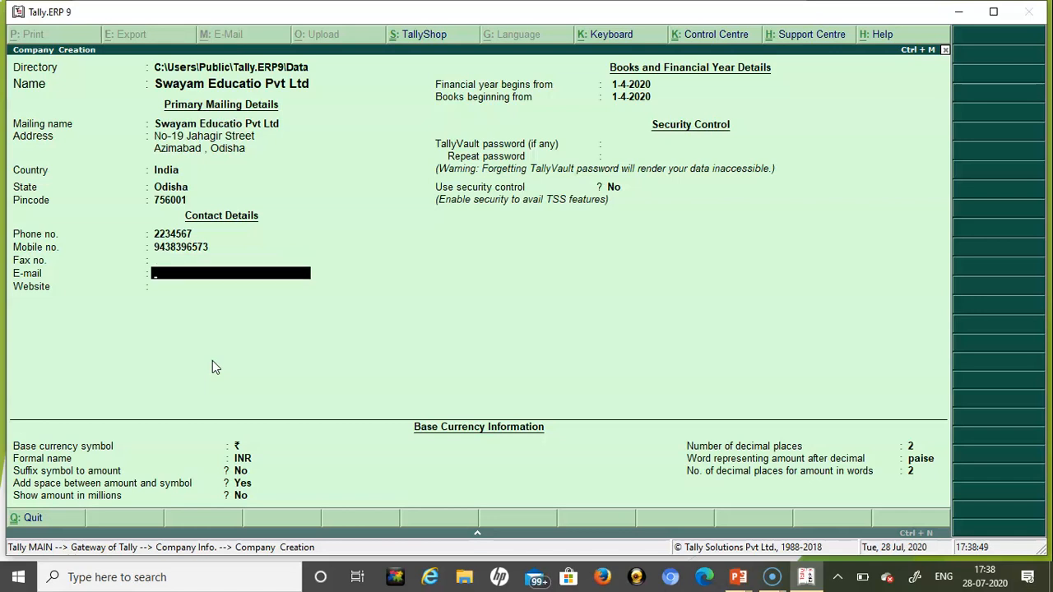
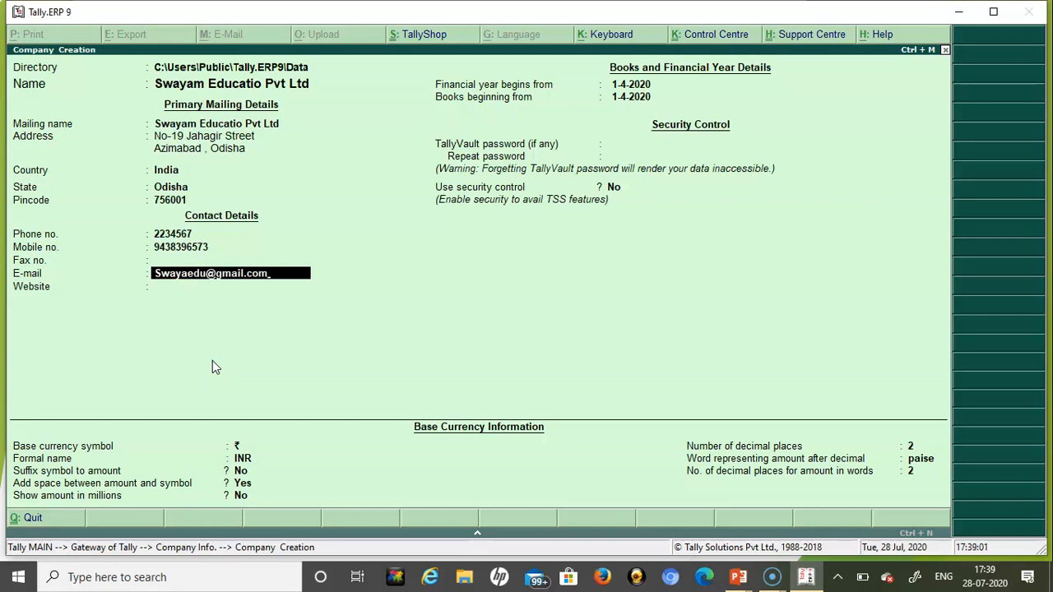
key("Return")
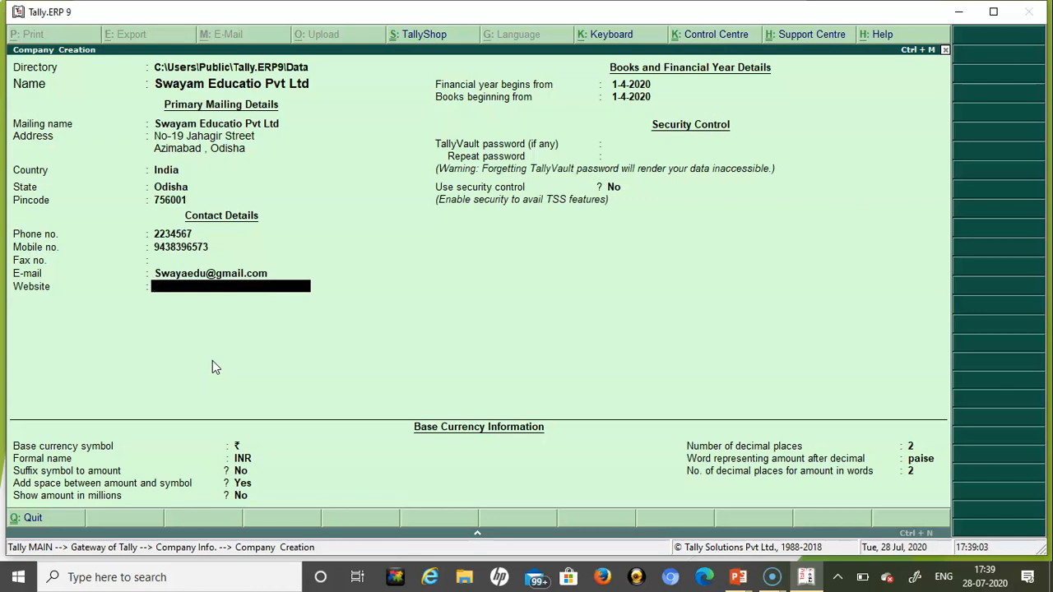
type("https://Swayam.gov.in")
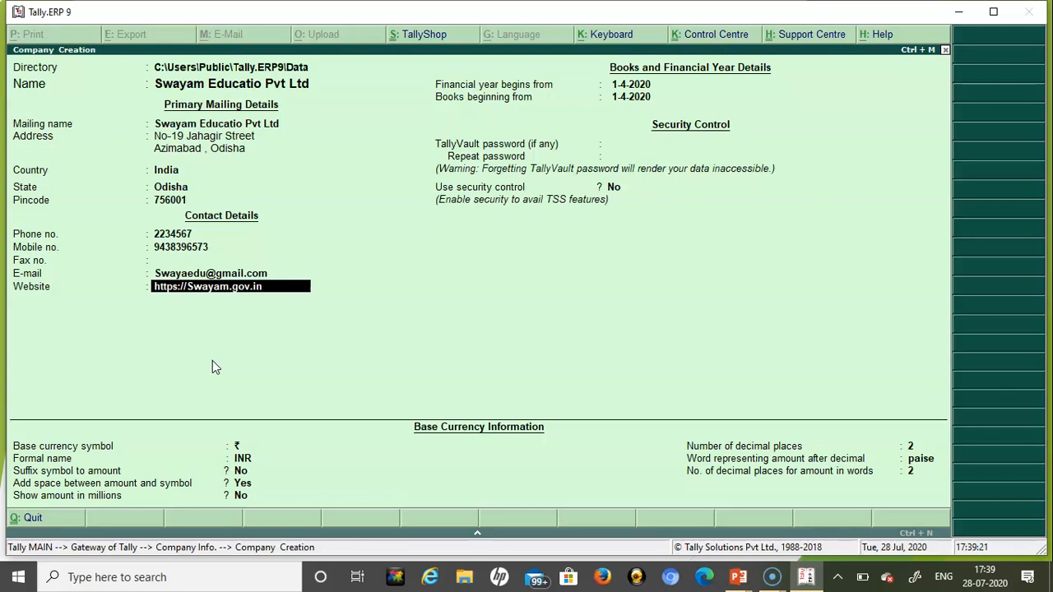
key("Return")
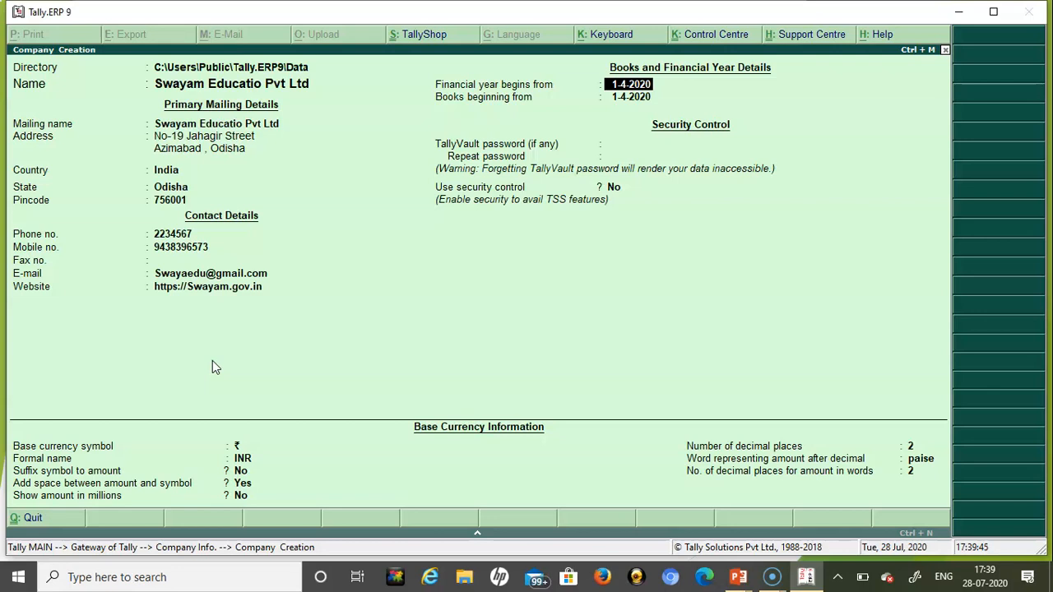
- Set books beginning from 1-8-2020, with no TallyVault password and the ₹ symbol kept
key("Return")
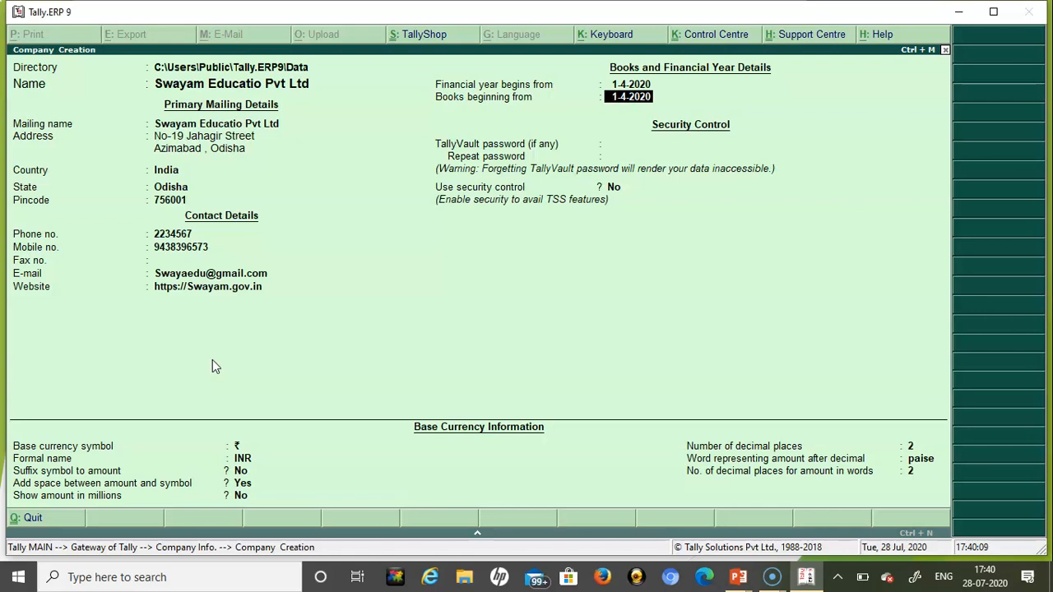
type("1-8-2020")
key("Return")
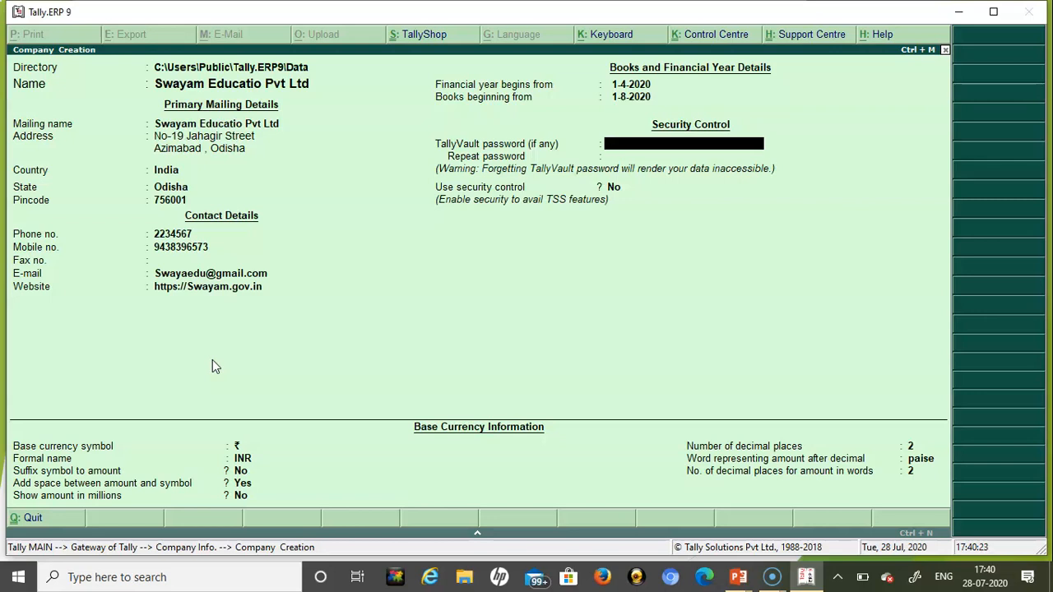
key("Return")
key("Return")
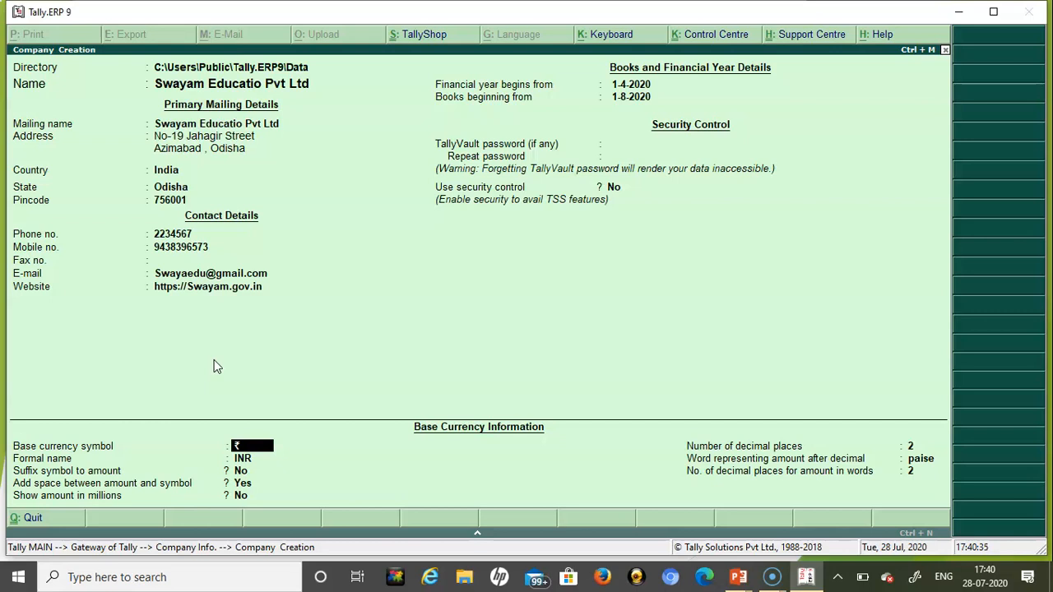
key("Return")
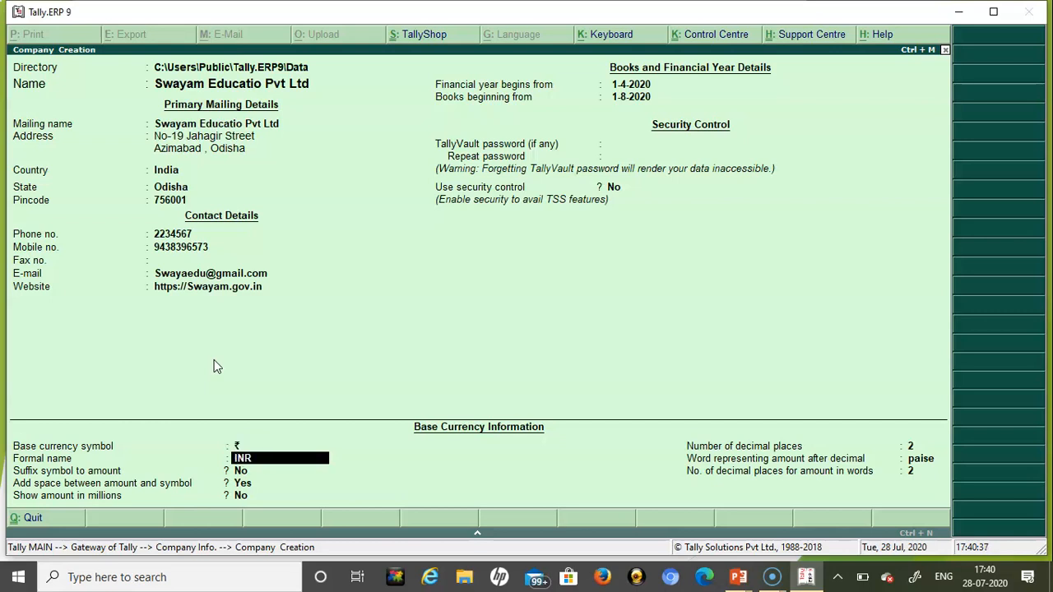
- Keep default currency details: INR, no suffix, not in millions, 2 decimals, paise
key("Return")
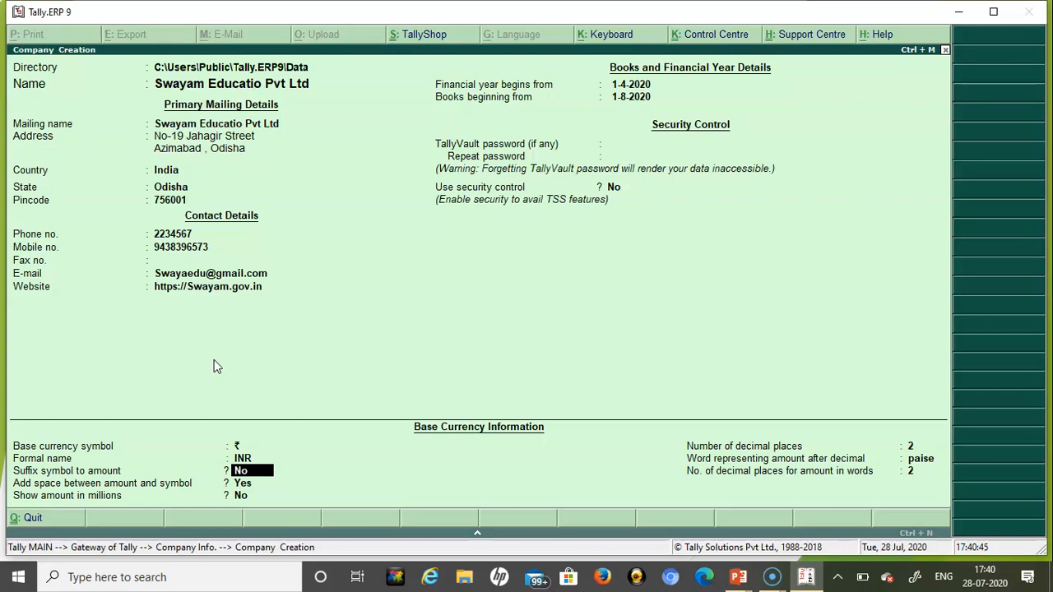
key("Return")
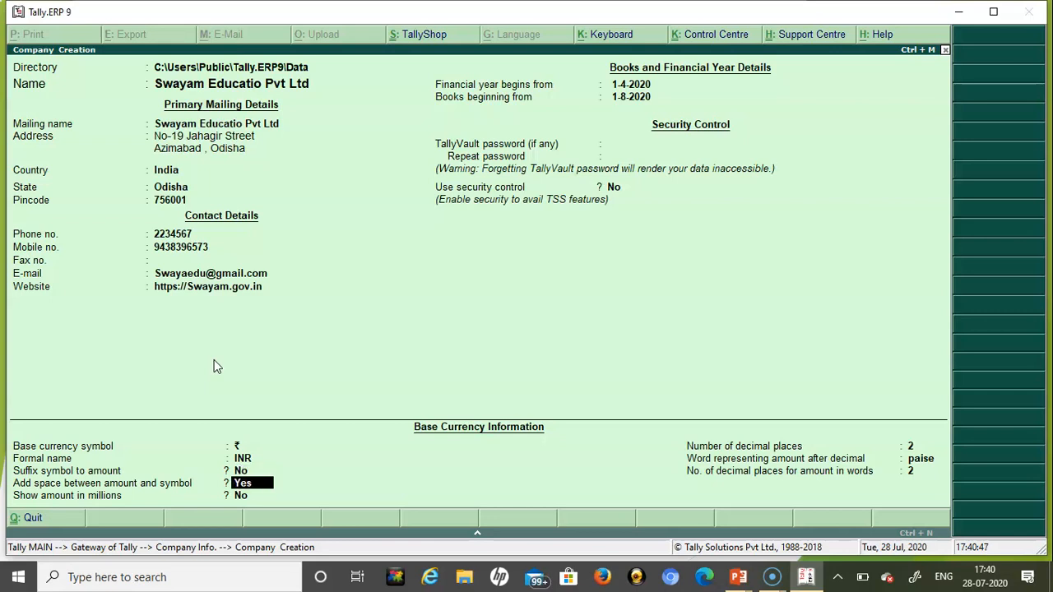
key("Return")
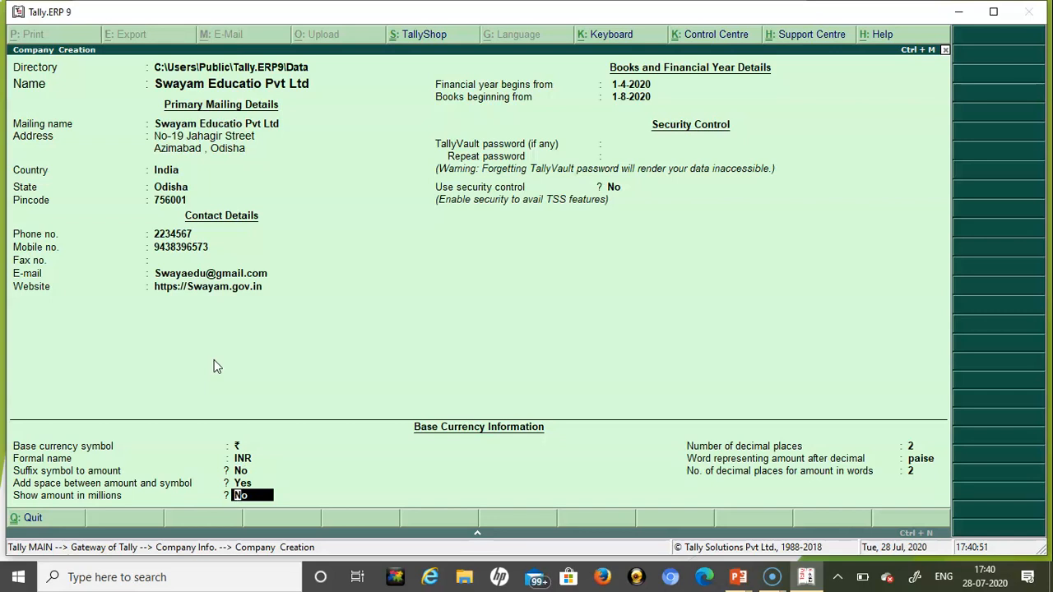
key("Return")
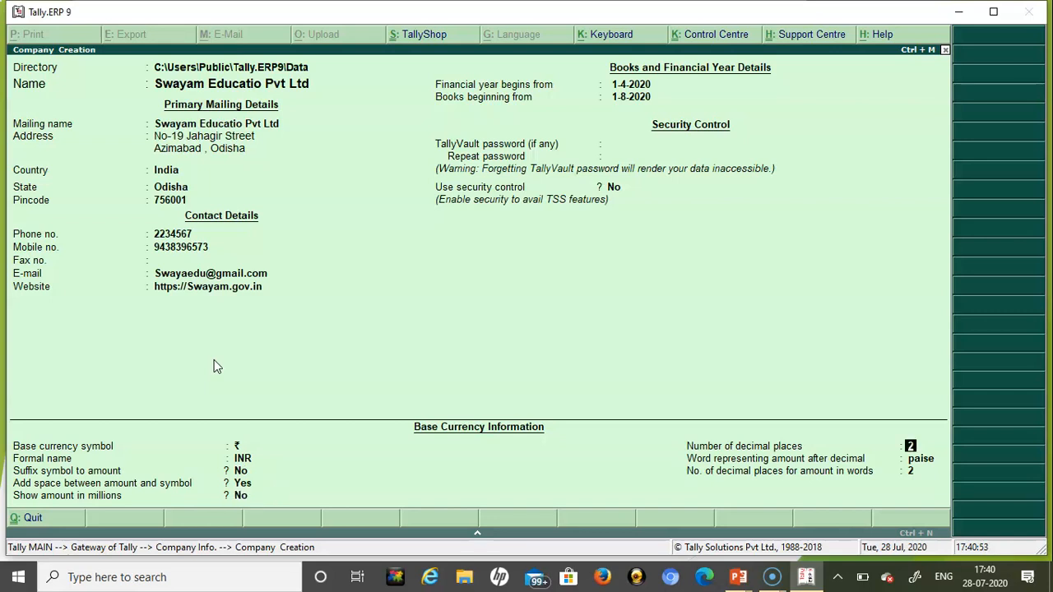
key("Return")
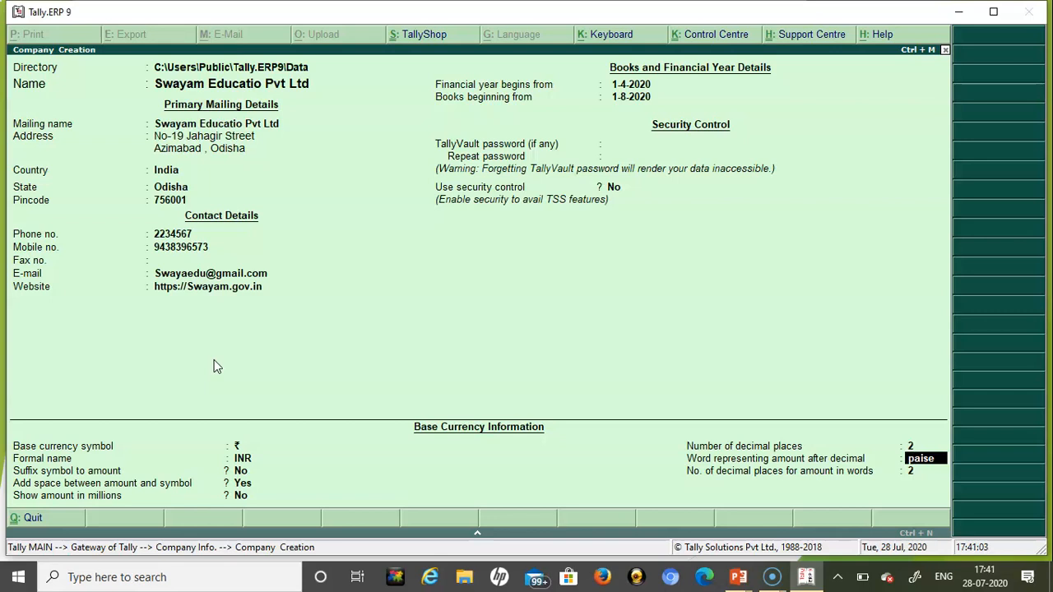
key("Return")
key("Return")
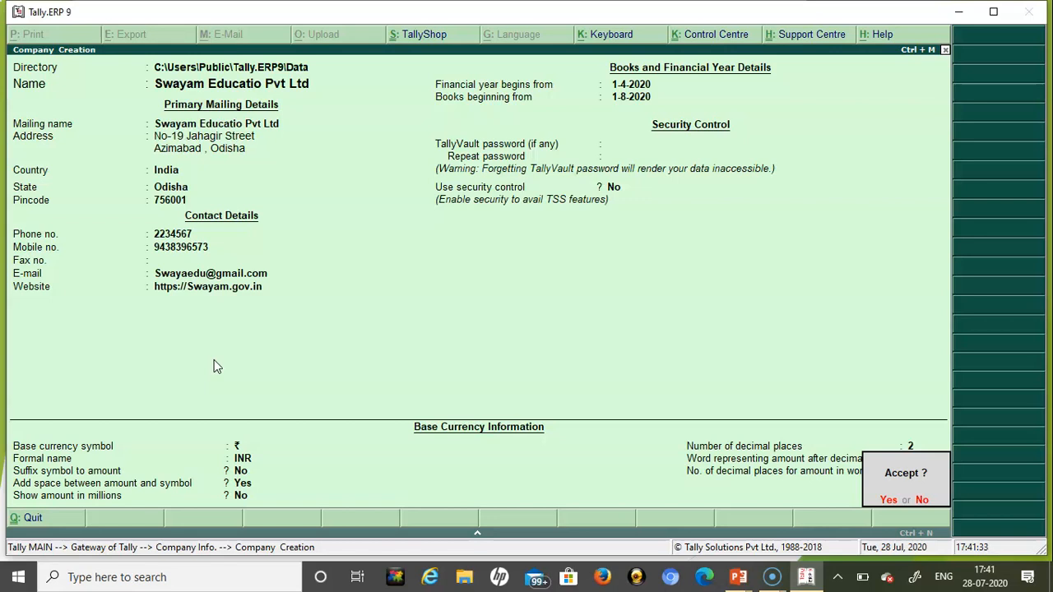
- Accept and save Swayam Educatio Pvt Ltd, then bring up the Change Period dialog
key("Return")
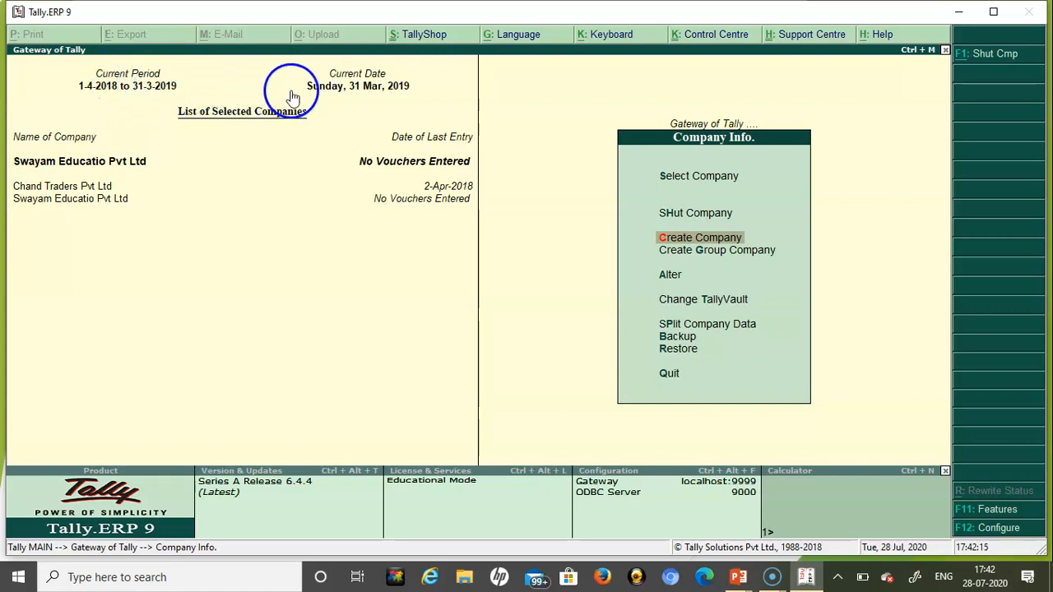
left_click(112, 84)
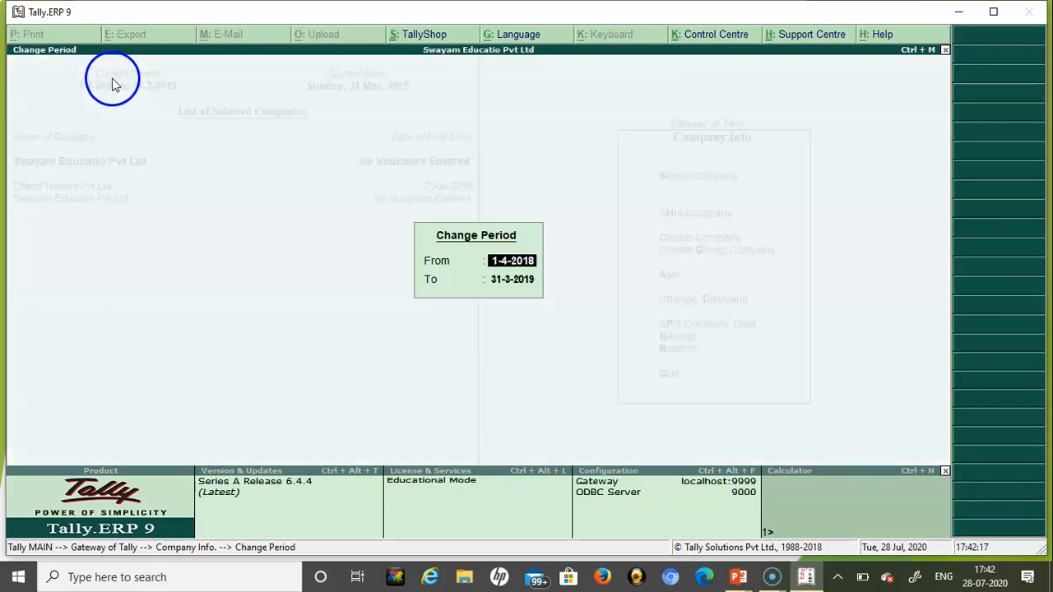
- Change the current period to 1-4-2020 through 31-3-2021
type("1-4-2020")
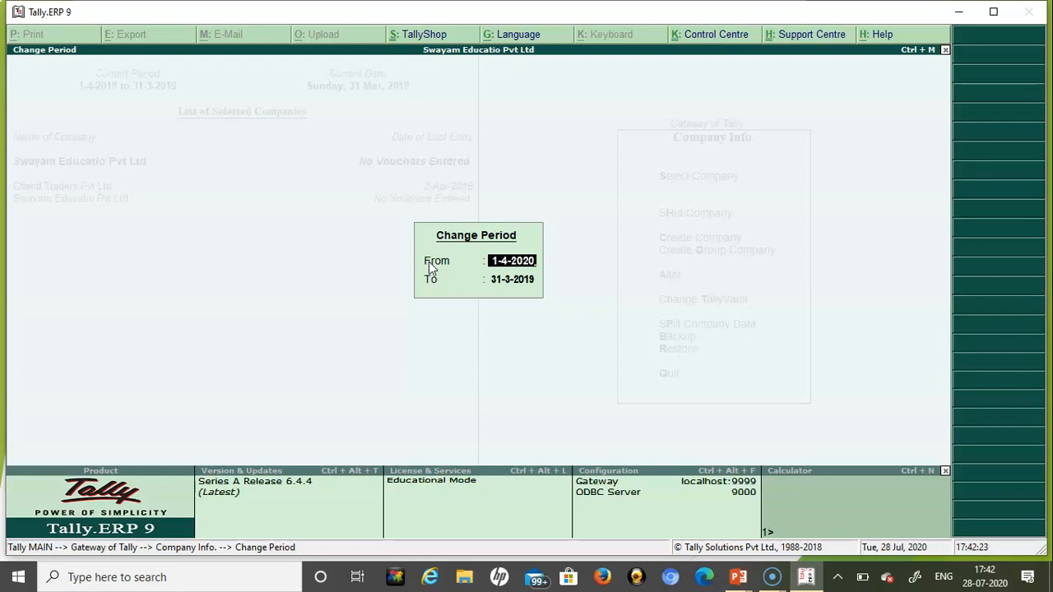
key("Return")
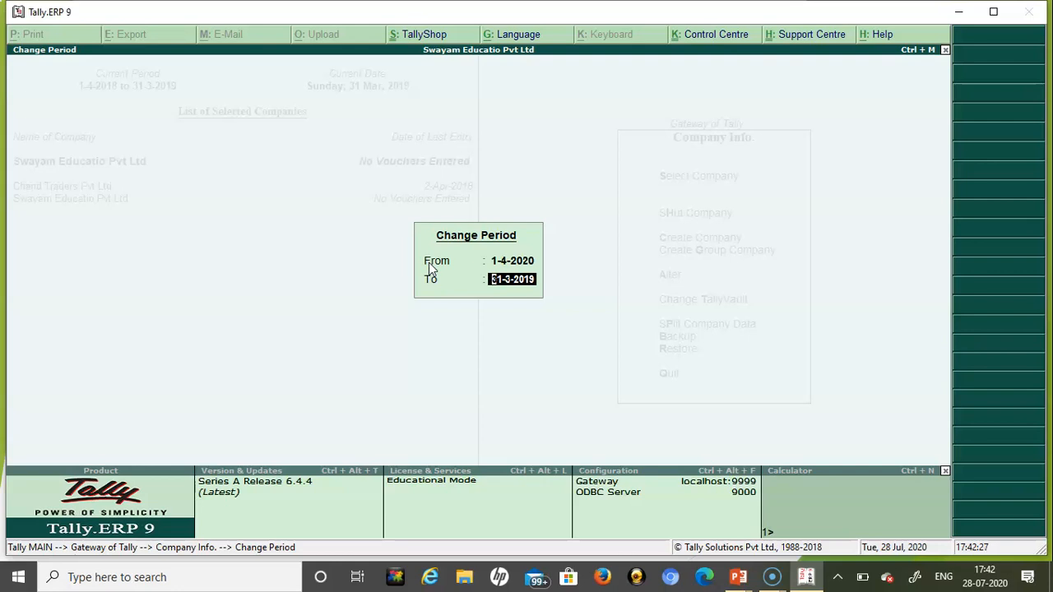
type("31-3-2021")
key("Return")
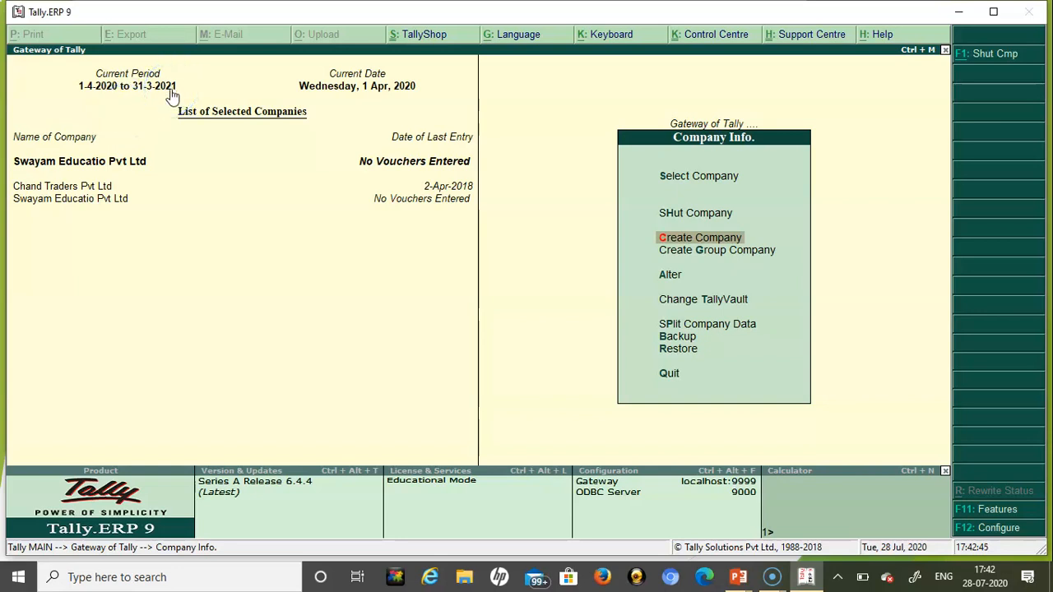
left_click(372, 92)
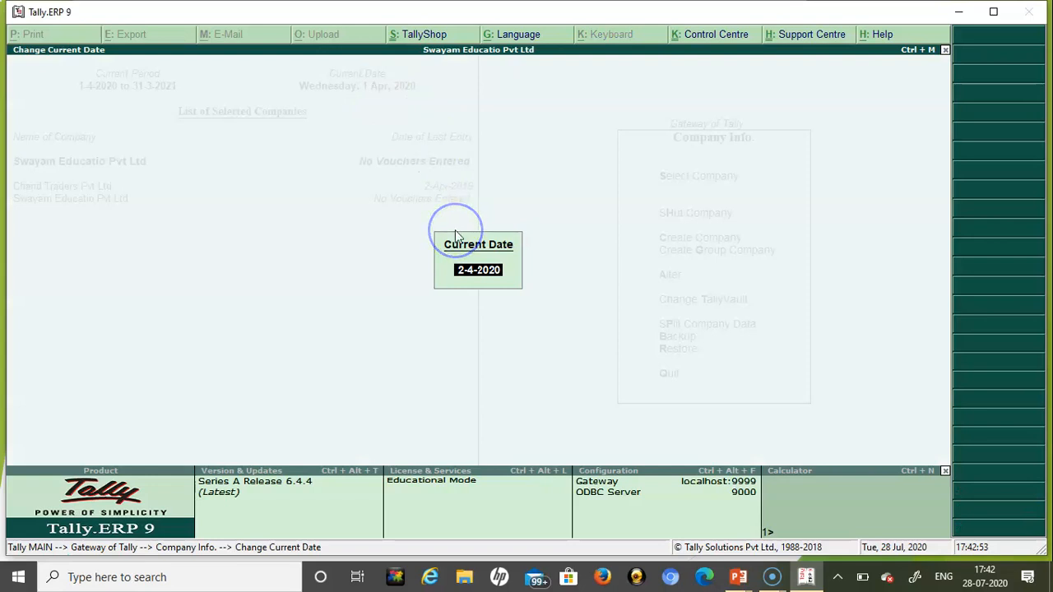
type("28-7-2020")
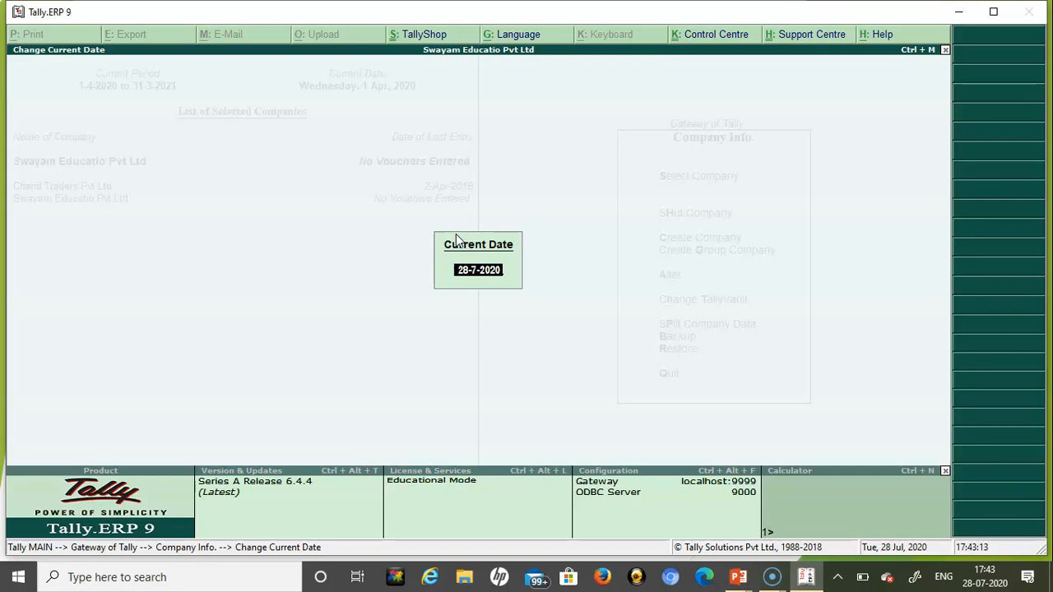
key("Escape")
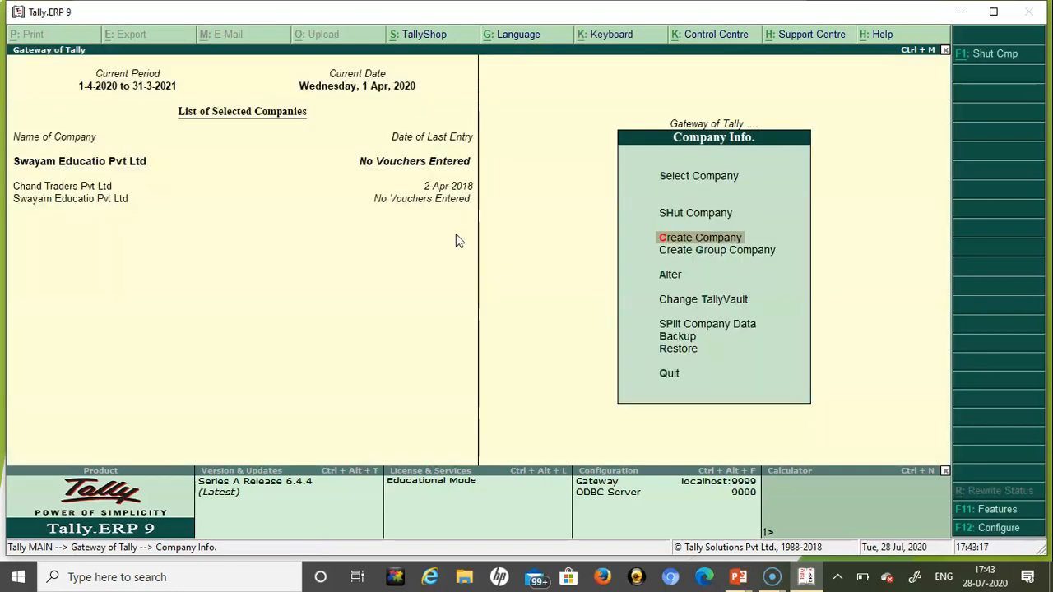
- Open Swayam Educatio Pvt Ltd in Company Alteration through Company Info. > Alter
left_click(351, 73)
key("Escape")
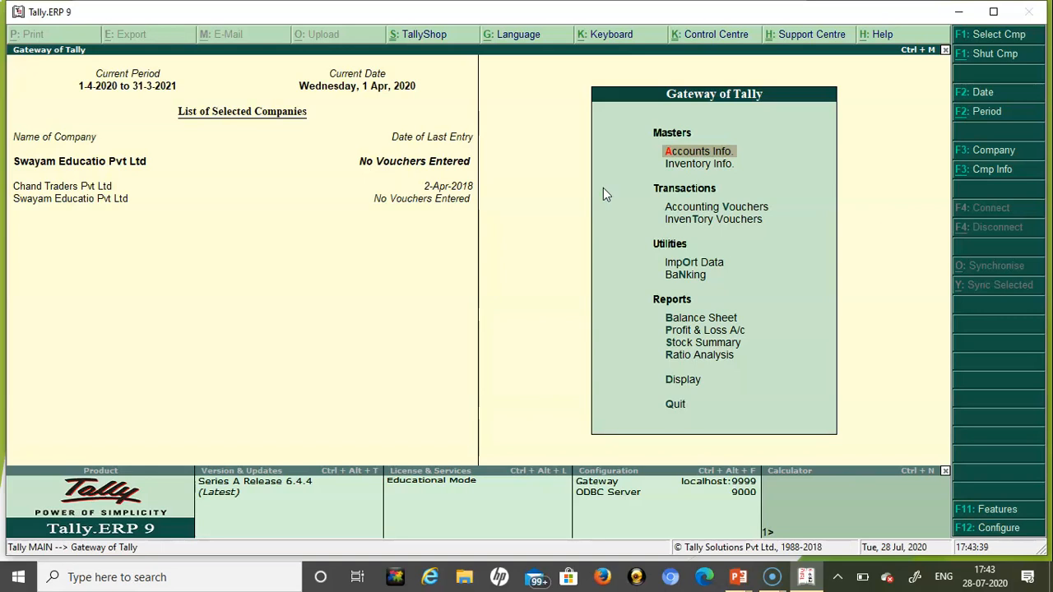
key("alt+F3")
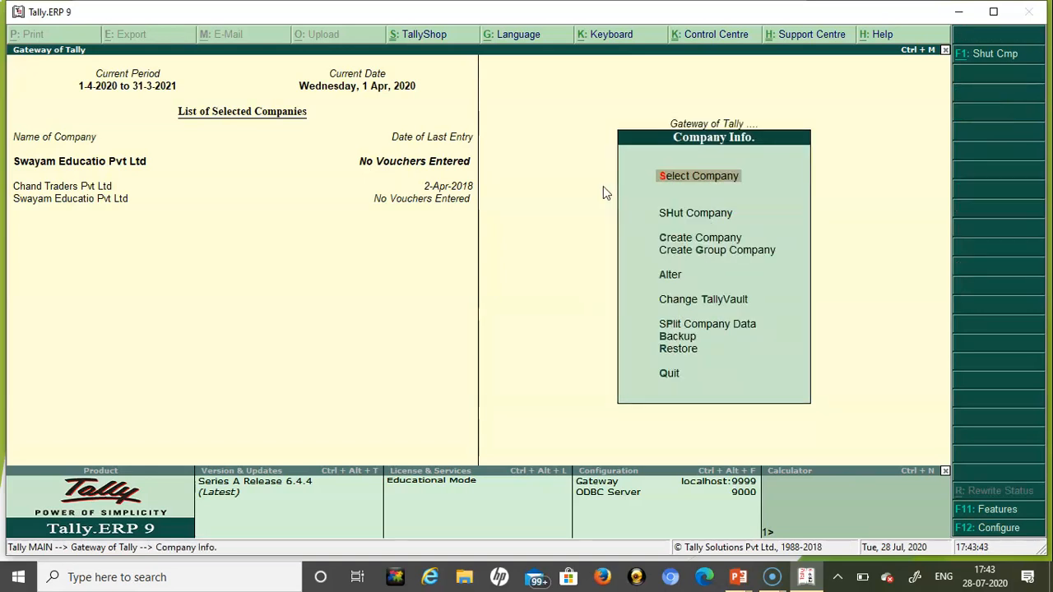
key("Down")
key("Down")
key("Down")
key("Down")
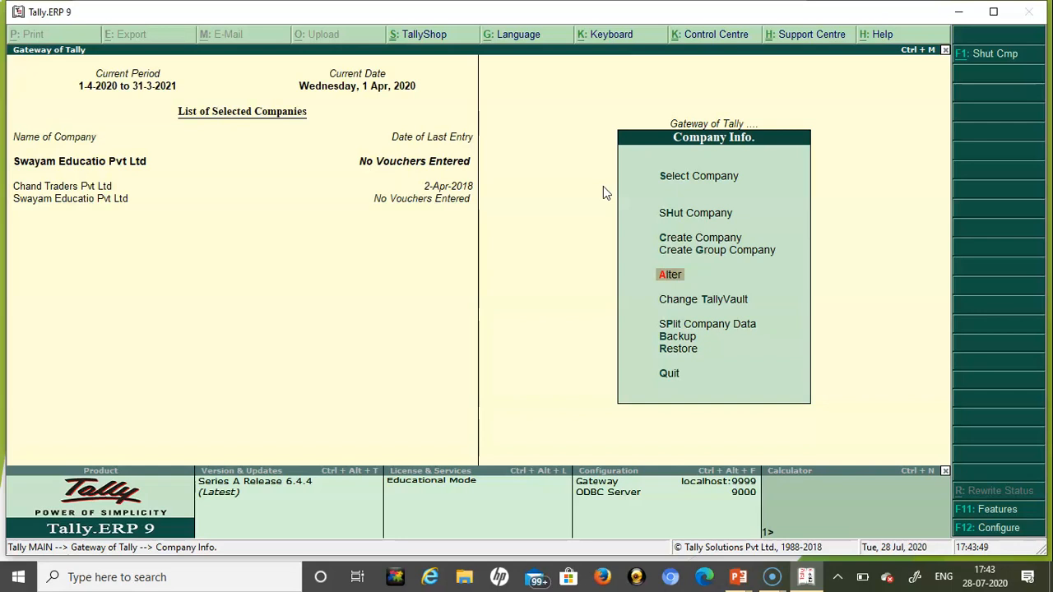
key("s")
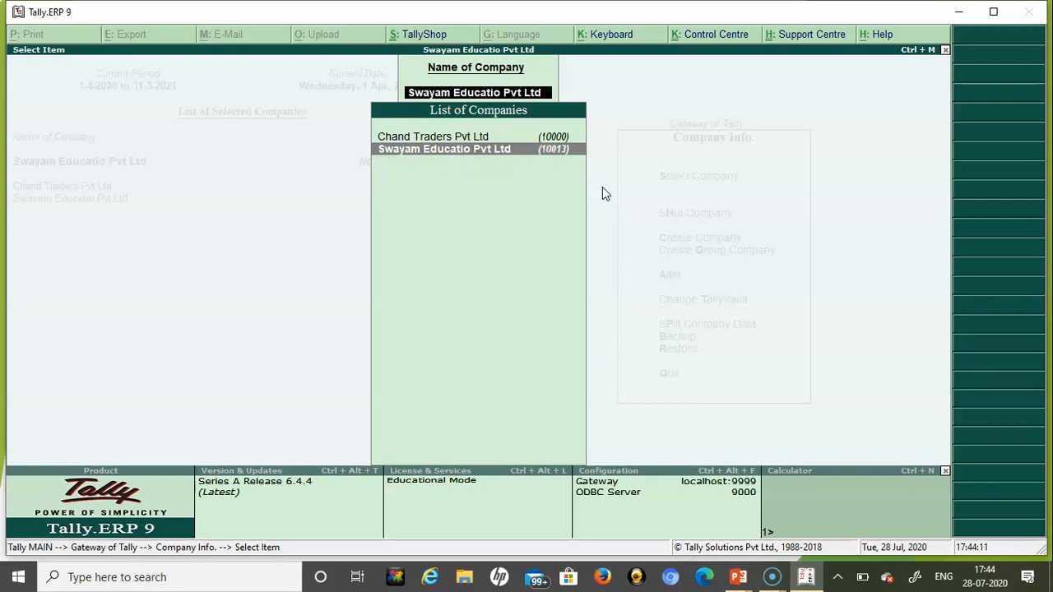
key("Up")
key("Down")
key("Return")
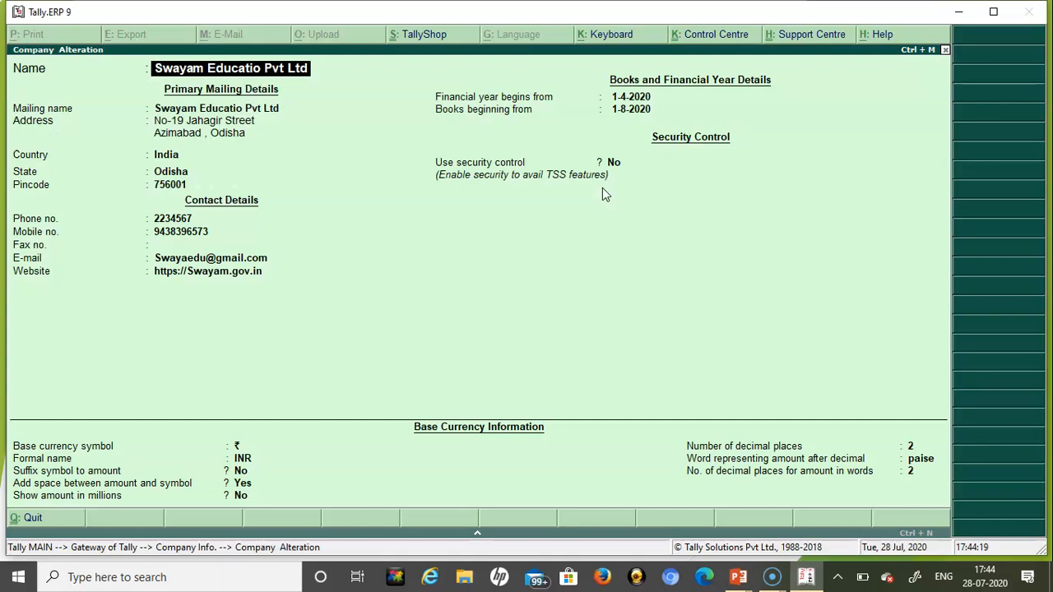
- Rename the company to 'Sayam Education Pvt Ltd', keeping the other details unchanged
left_click(472, 167)
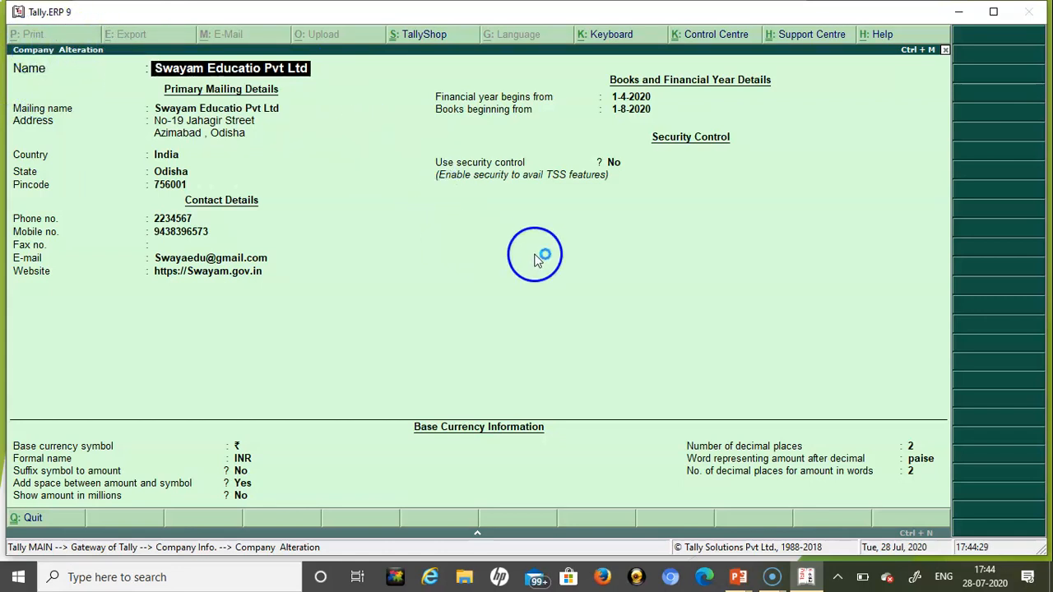
key("Delete")
key("Delete")
key("Delete")
key("Delete")
key("Delete")
key("Delete")
key("Delete")
key("Delete")
key("Delete")
key("Delete")
key("Delete")
key("Delete")
key("Delete")
key("Delete")
key("Delete")
key("Delete")
key("Delete")
key("Delete")
key("Delete")
key("Delete")
type("D")
key("BackSpace")
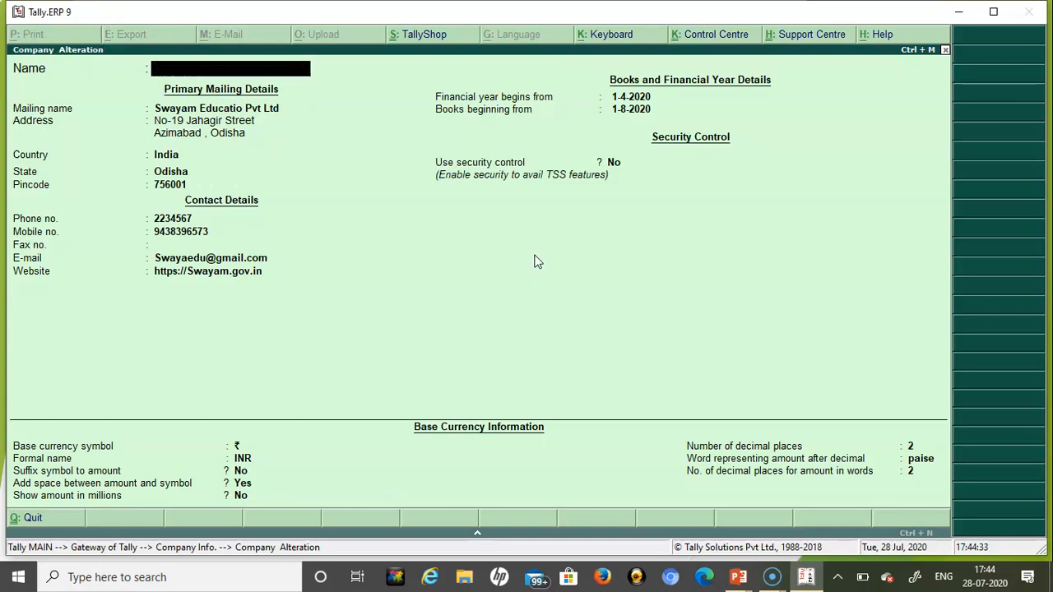
type("Sayam Educat")
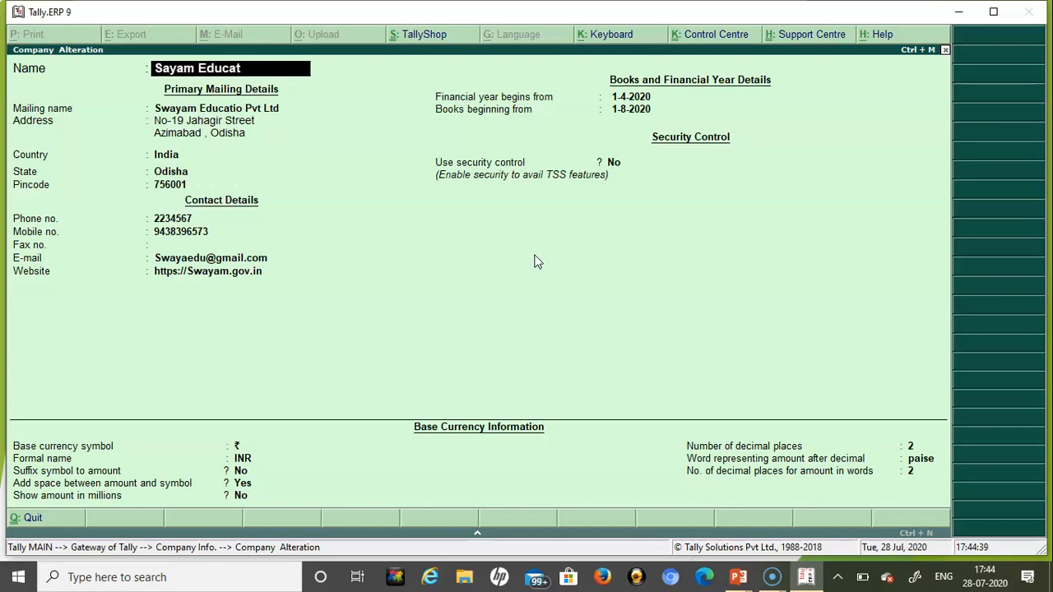
type("ion Pvt Ltd")
key("Return")
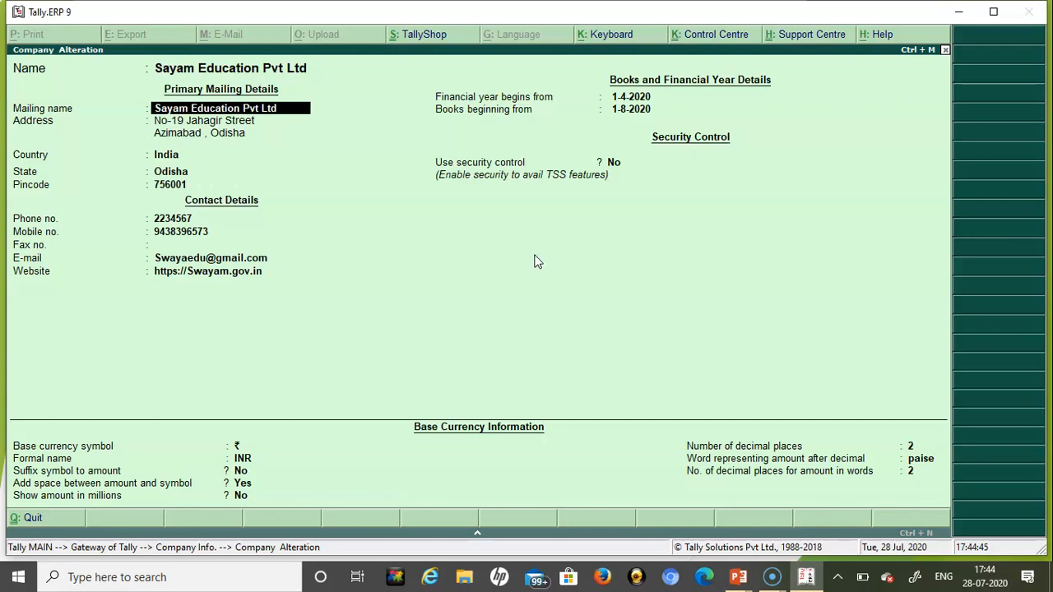
key("Return")
key("Return")
key("Return")
key("Return")
key("Return")
key("Return")
key("Return")
key("Return")
key("Return")
key("Return")
key("Return")
key("Return")
key("Return")
key("Return")
key("Return")
key("Return")
key("Return")
key("Return")
key("Return")
key("Return")
key("Return")
key("Return")
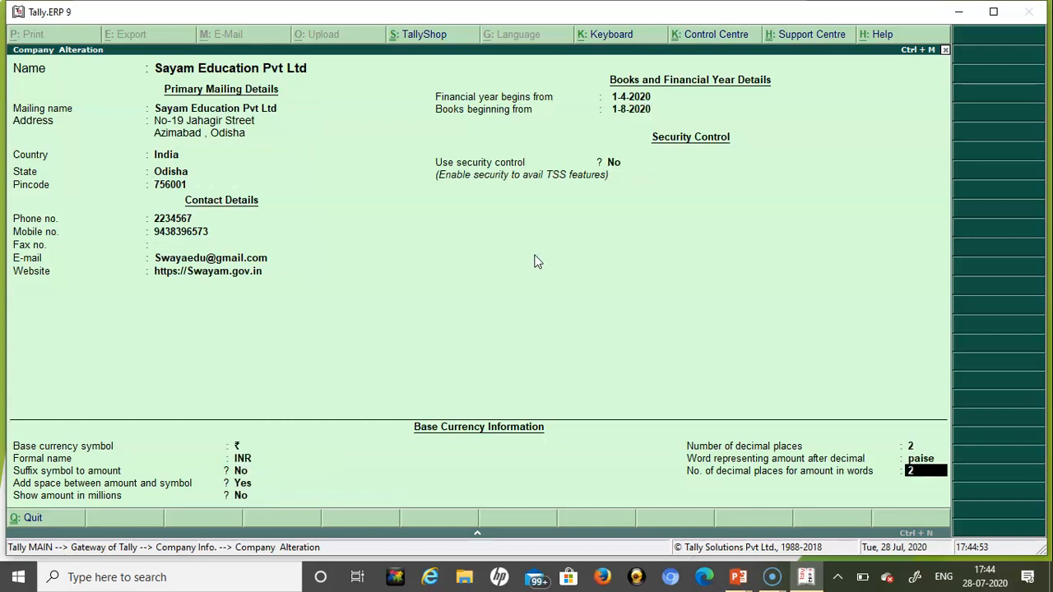
key("Return")
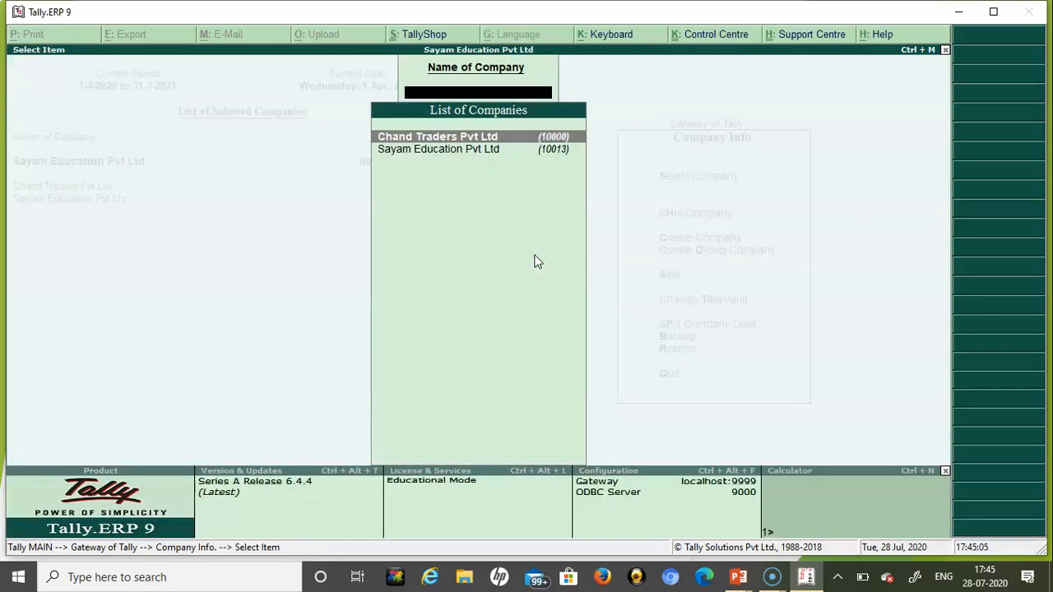
- Close the List of Companies and move up toward Shut Company in Company Info
key("Down")
key("Up")
key("Down")
key("Up")
key("Down")
key("Return")
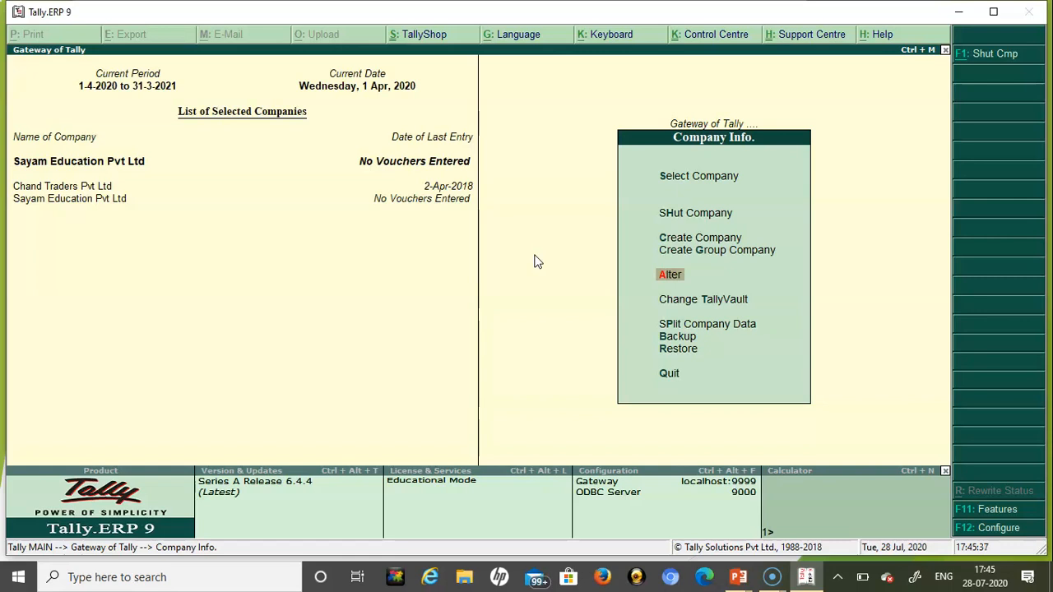
key("Up")
key("Up")
key("Up")
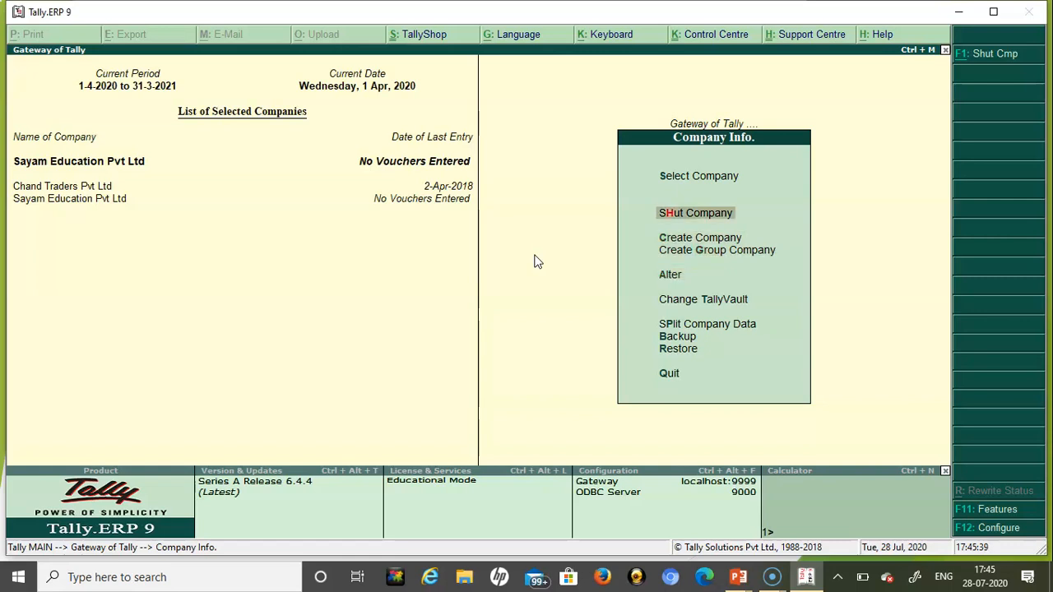
- Shut Sayam Education Pvt Ltd from the Shut Company list
key("Return")
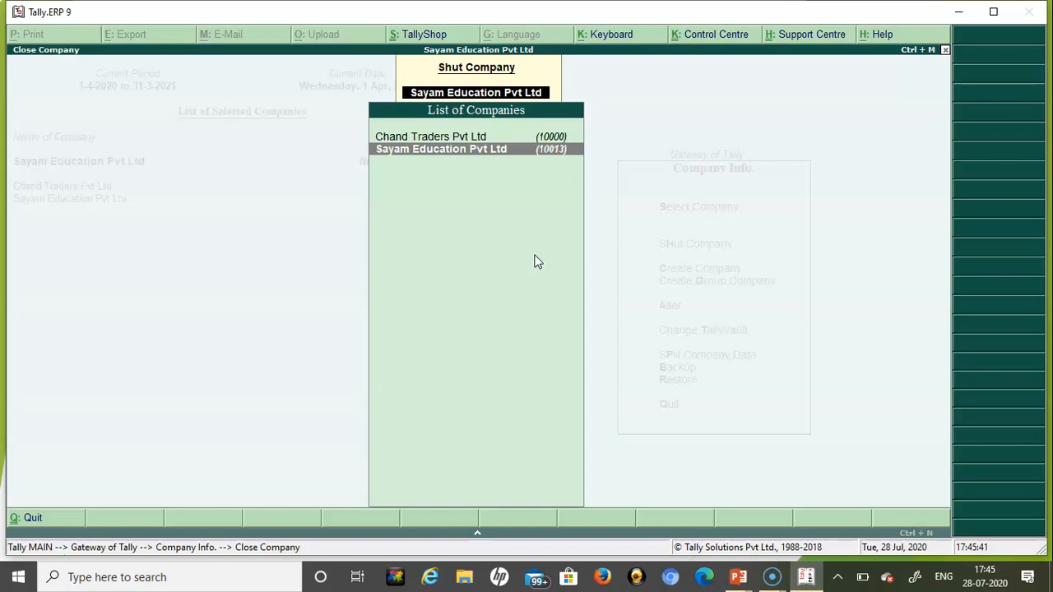
key("Return")
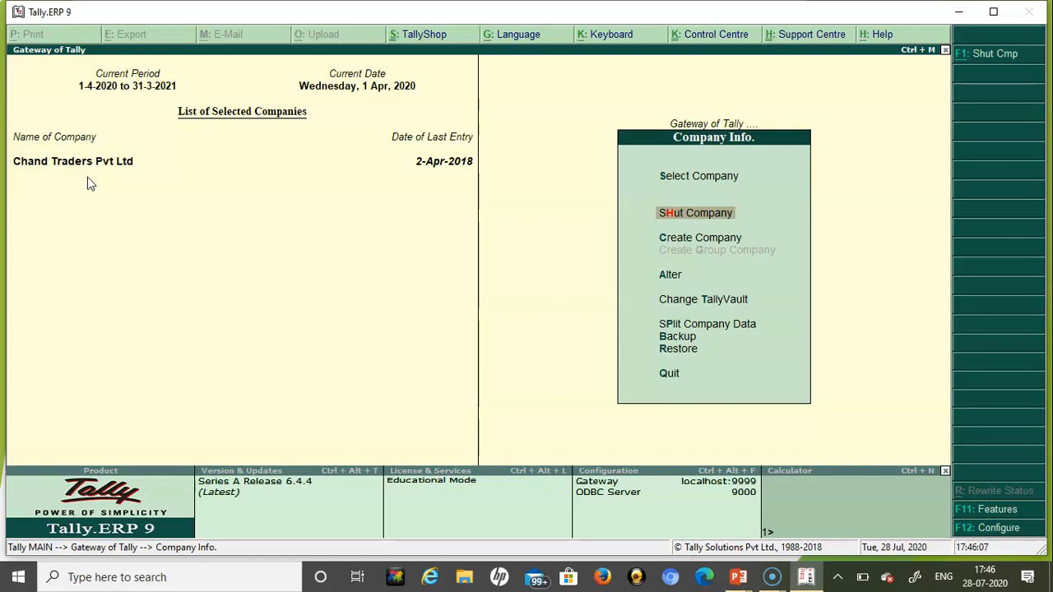
- Load Chand Traders Pvt Ltd, then shut it so no company remains open
key("Up")
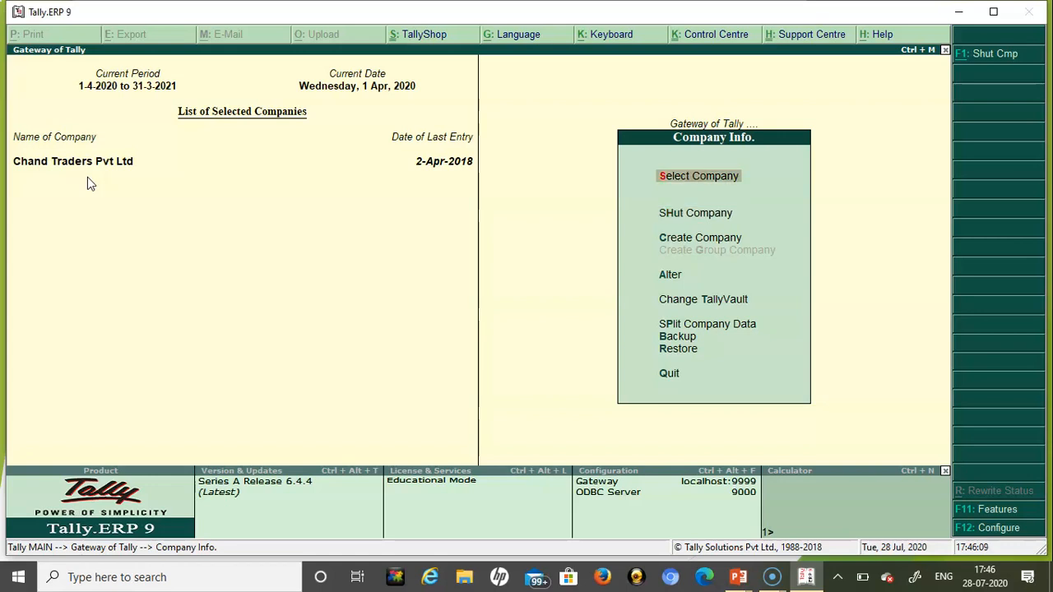
key("Return")
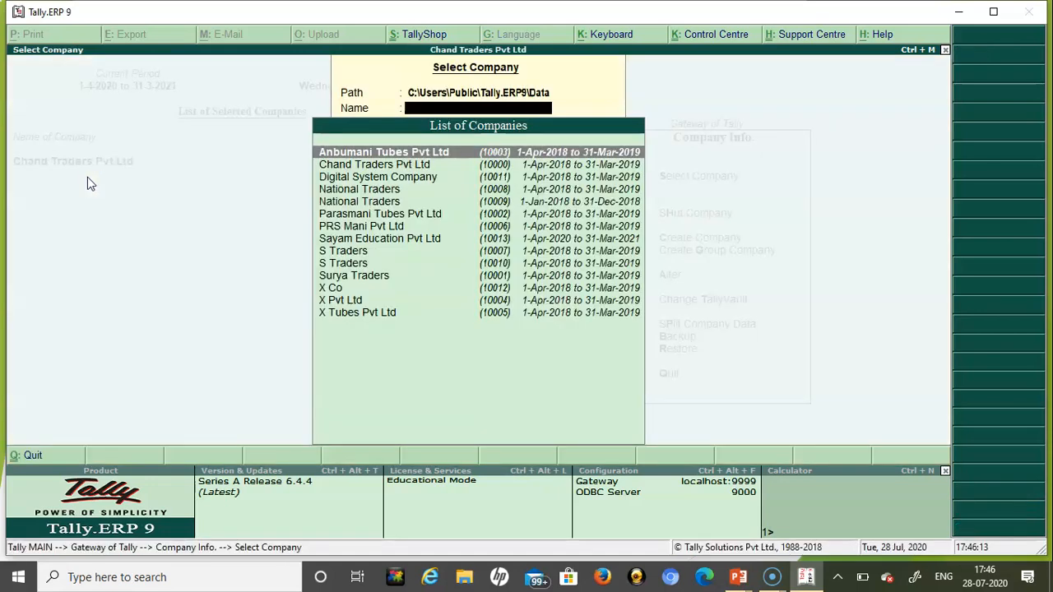
key("Down")
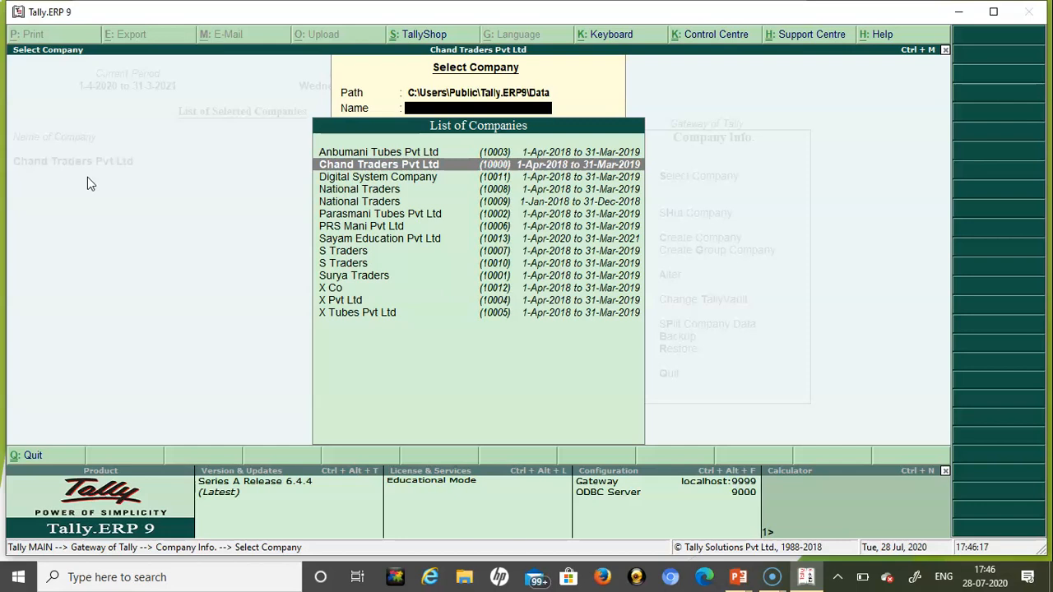
key("Return")
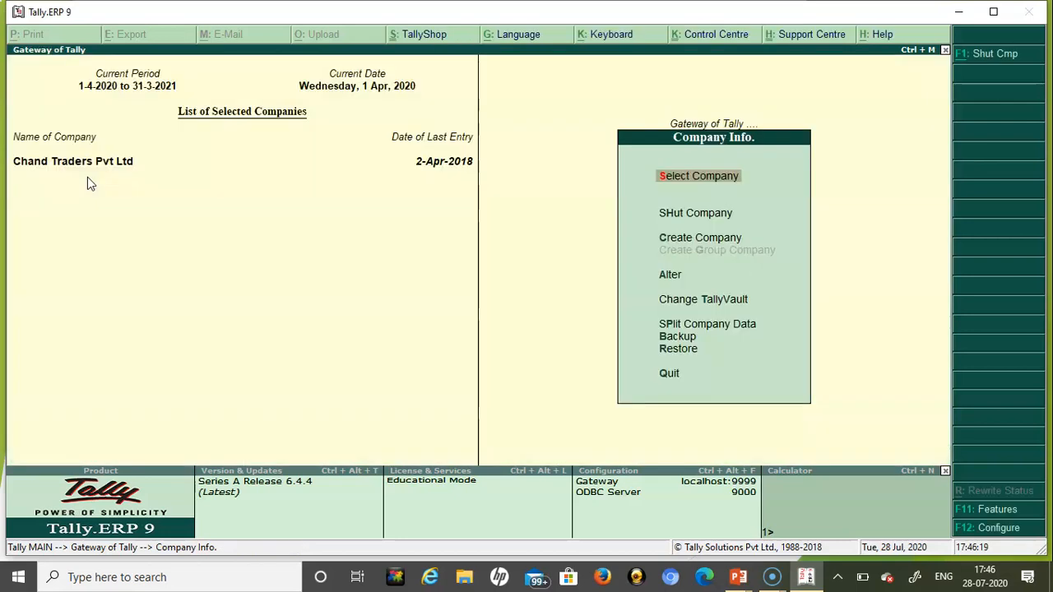
key("Down")
key("Return")
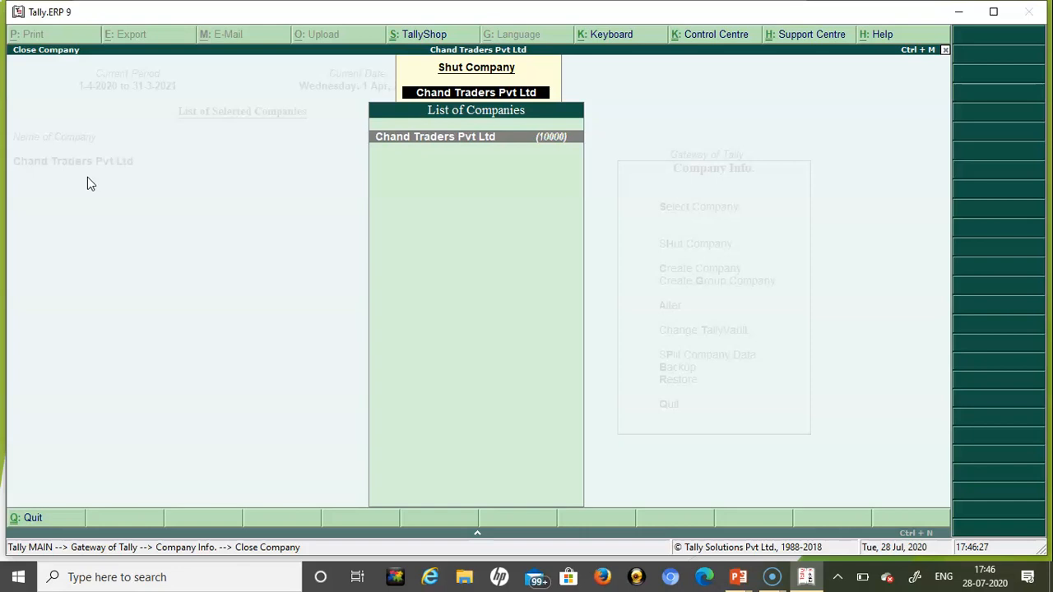
key("Return")
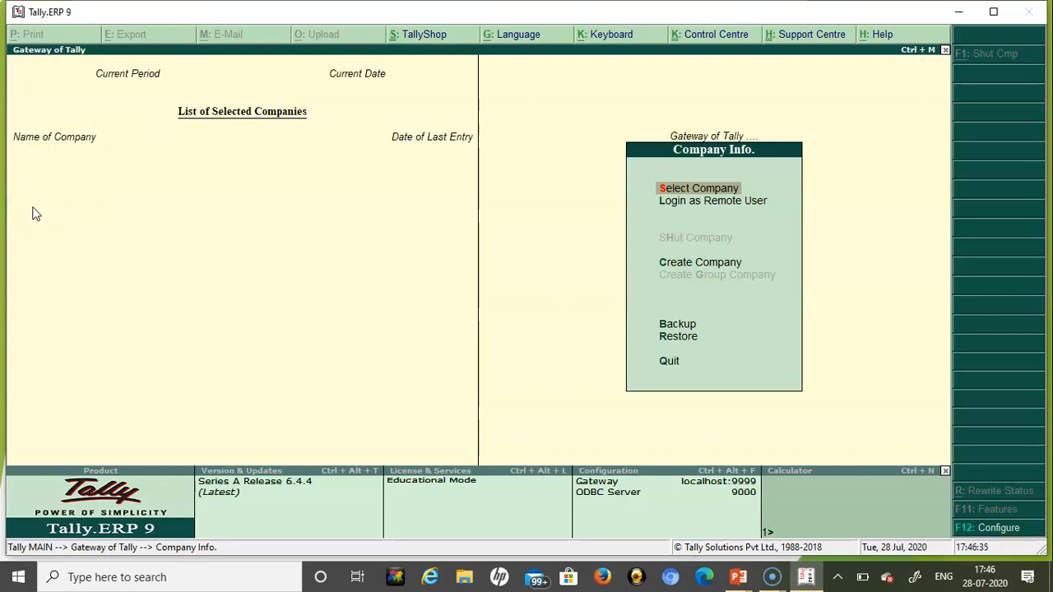
- Return to the top-level Company Info menu and go to Select Company
key("Down")
key("Up")
key("Escape")
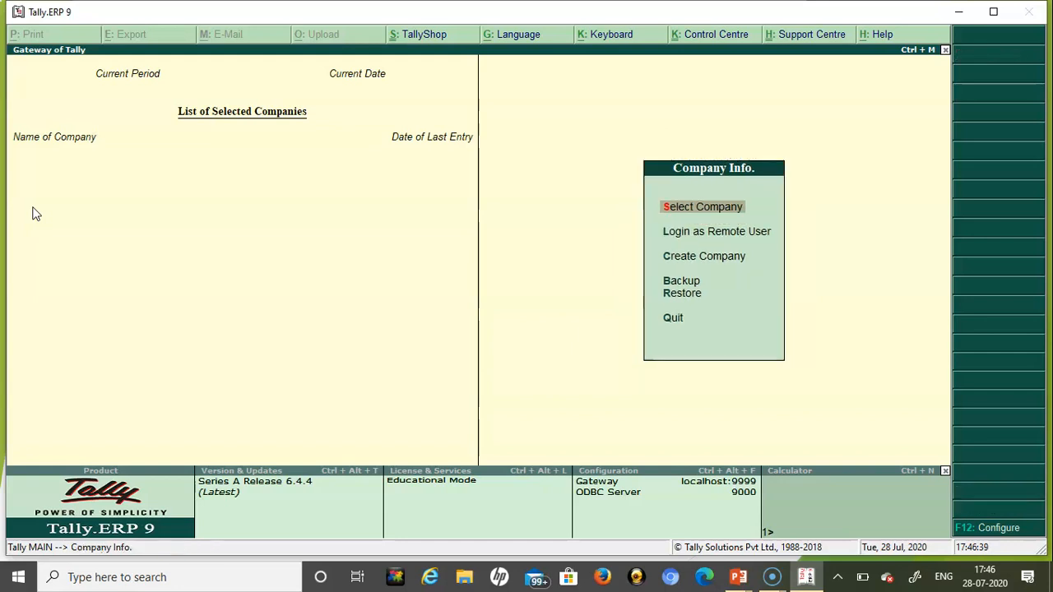
key("Down")
key("Down")
key("Up")
key("Up")
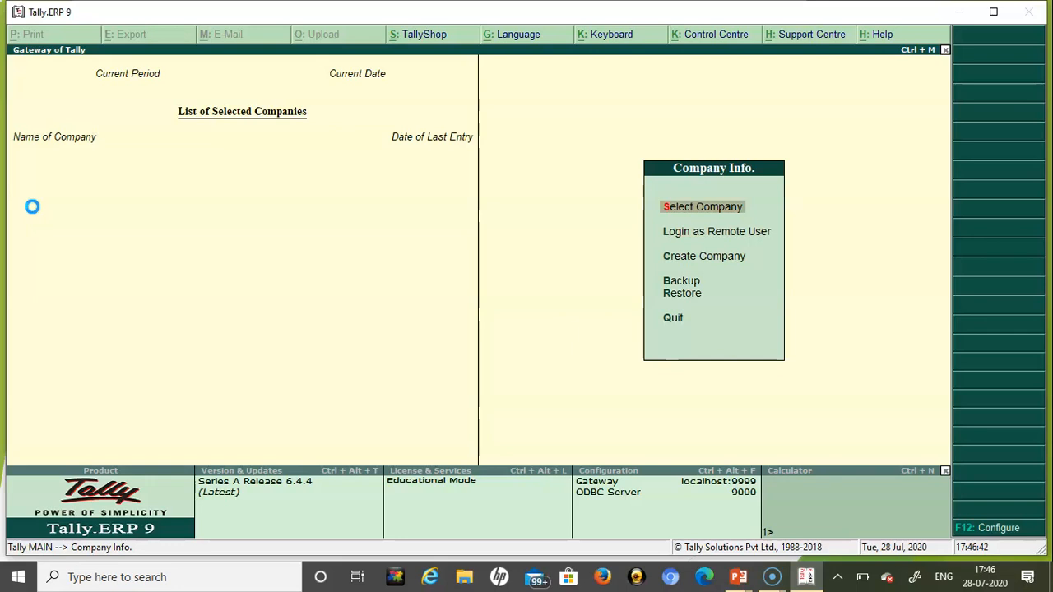
key("Down")
key("Down")
key("Down")
key("Down")
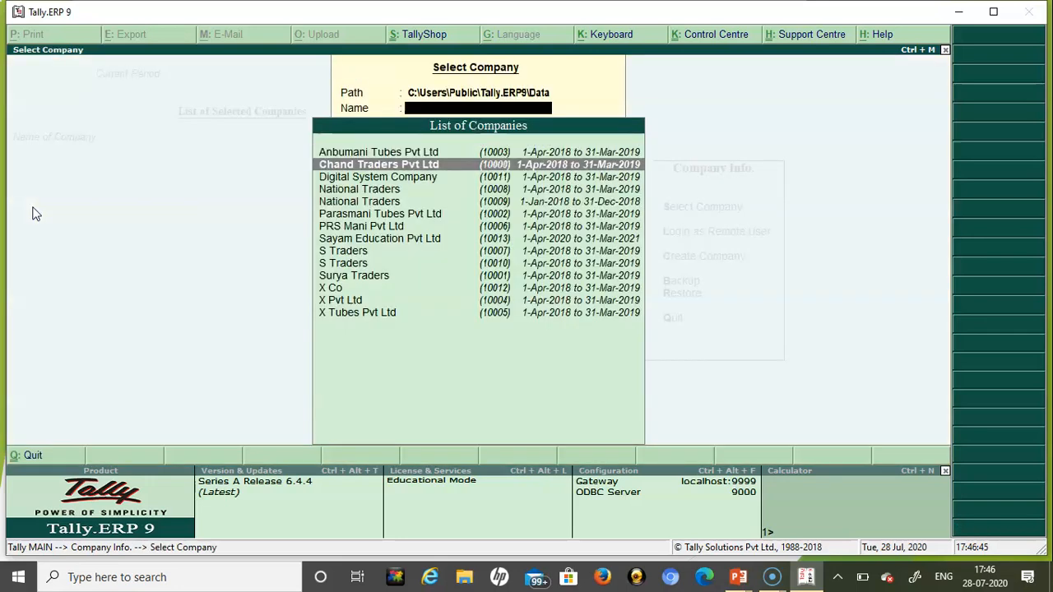
- Load Sayam Education Pvt Ltd from the Select Company list
key("Down")
key("Down")
key("Down")
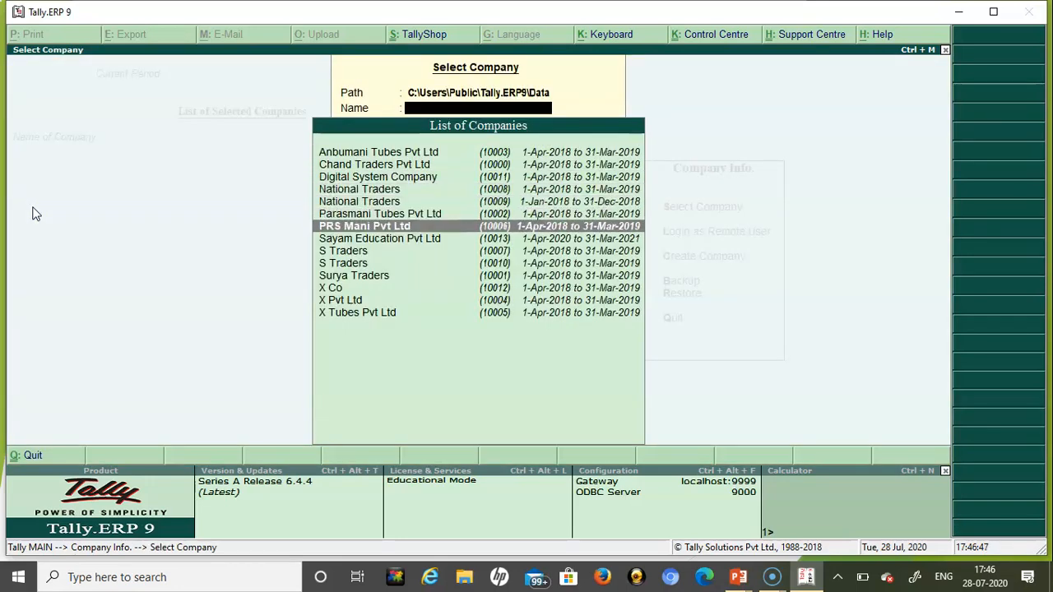
key("Return")
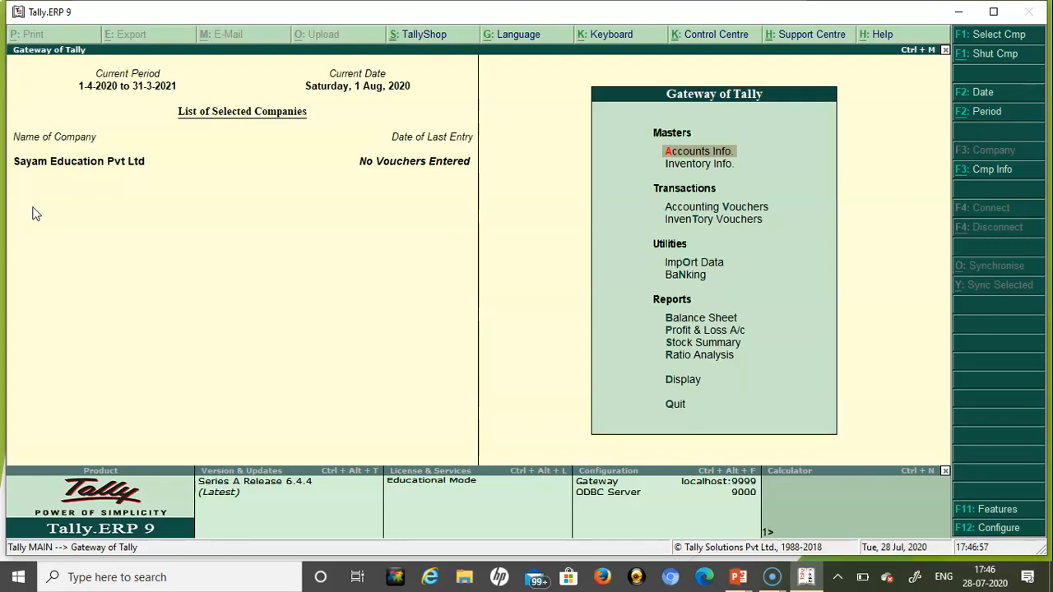
key("Down")
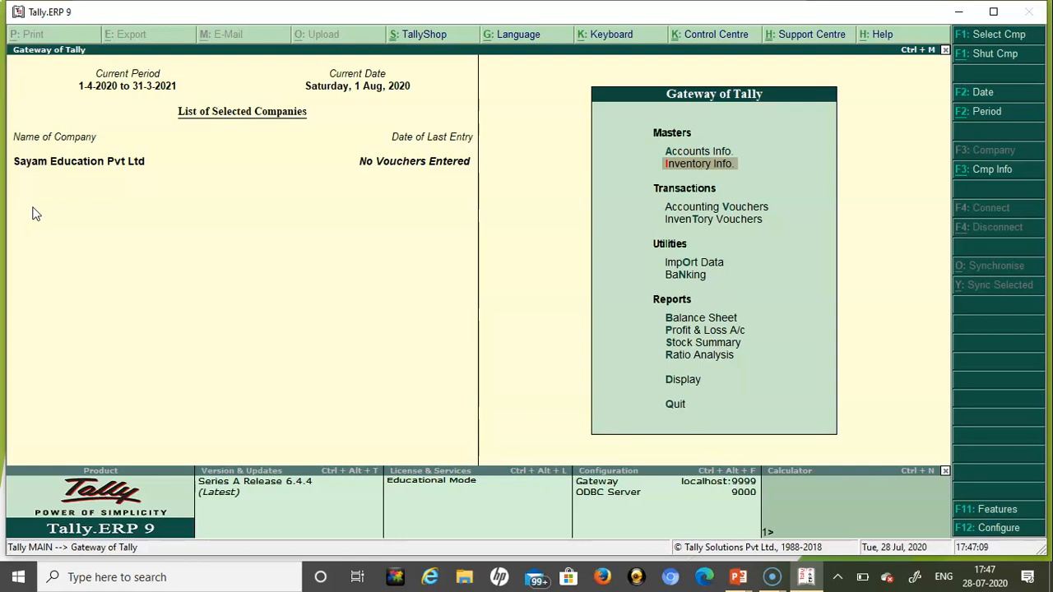
- Open Sayam Education Pvt Ltd in Company Alteration and request its deletion with Alt+D
key("alt+F3")
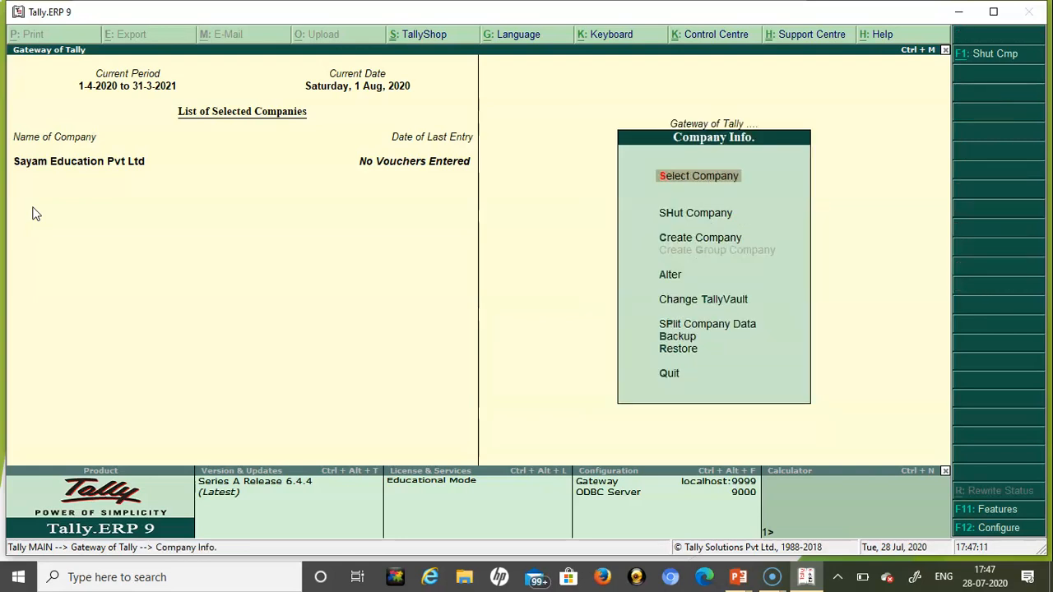
key("Down")
key("Down")
key("Down")
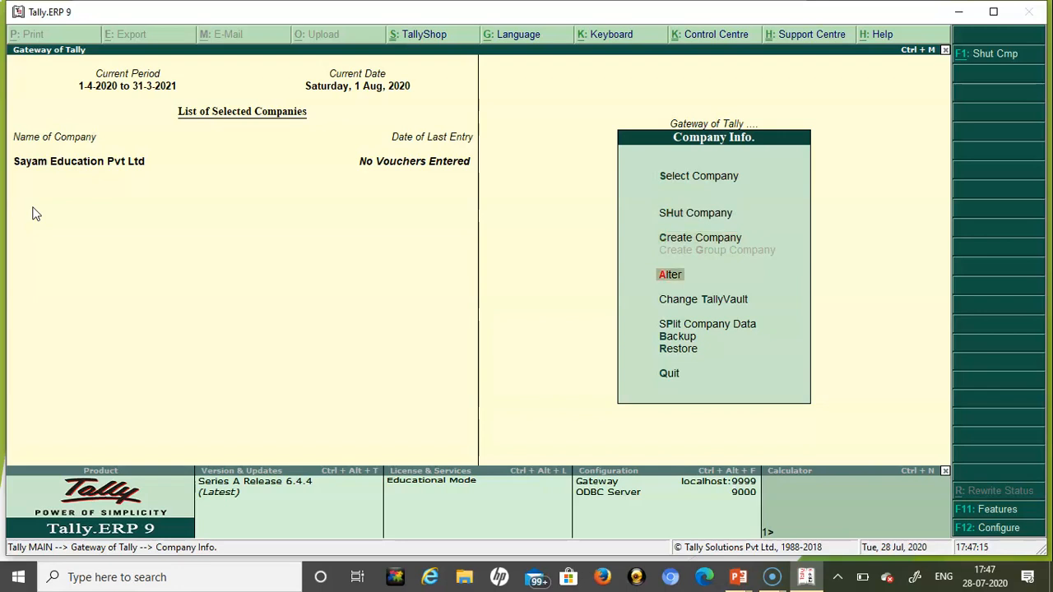
key("Return")
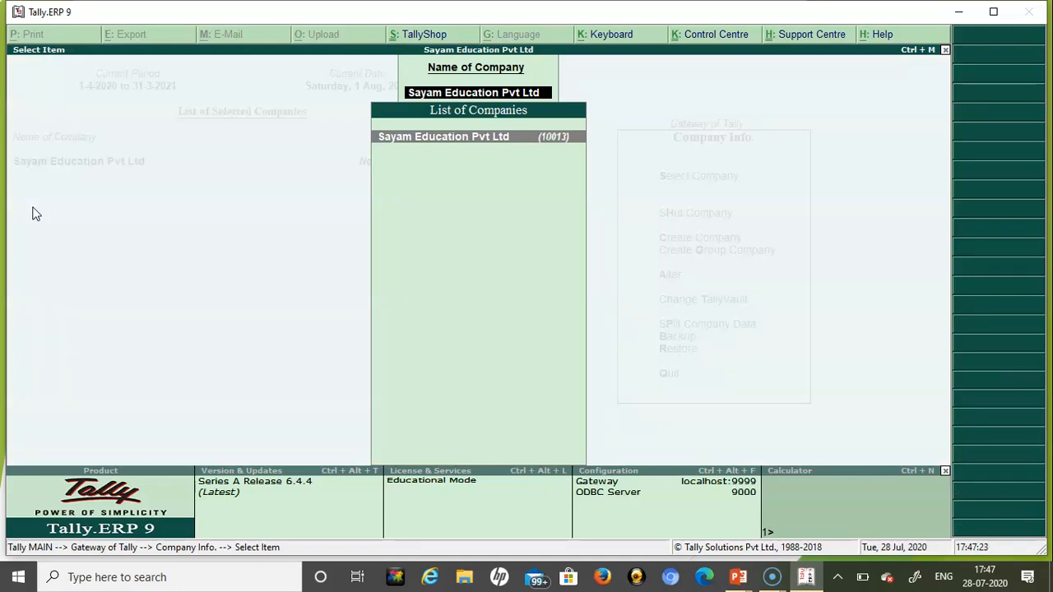
key("Return")
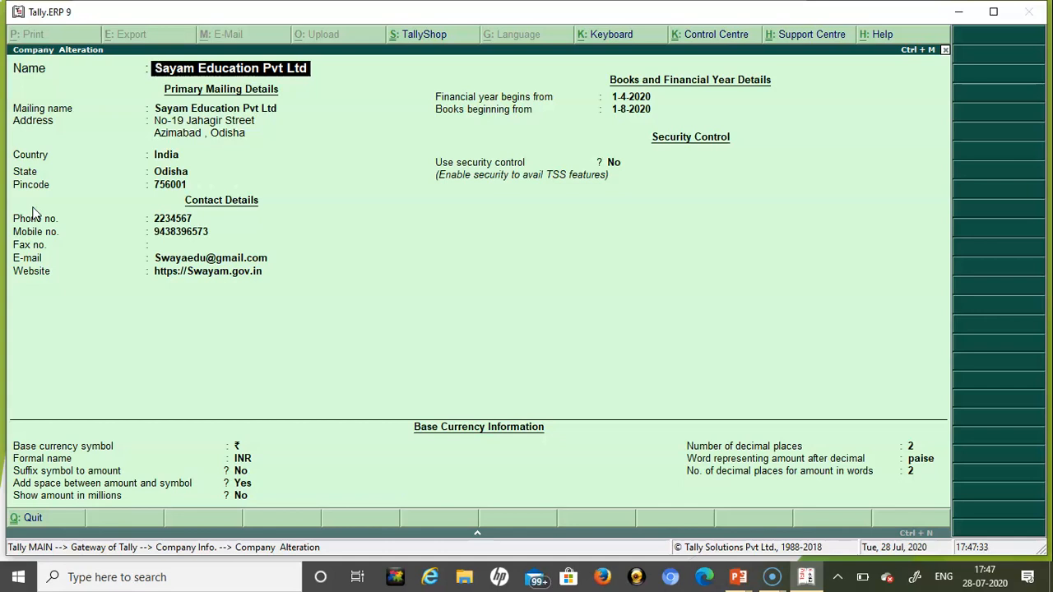
key("alt+d")
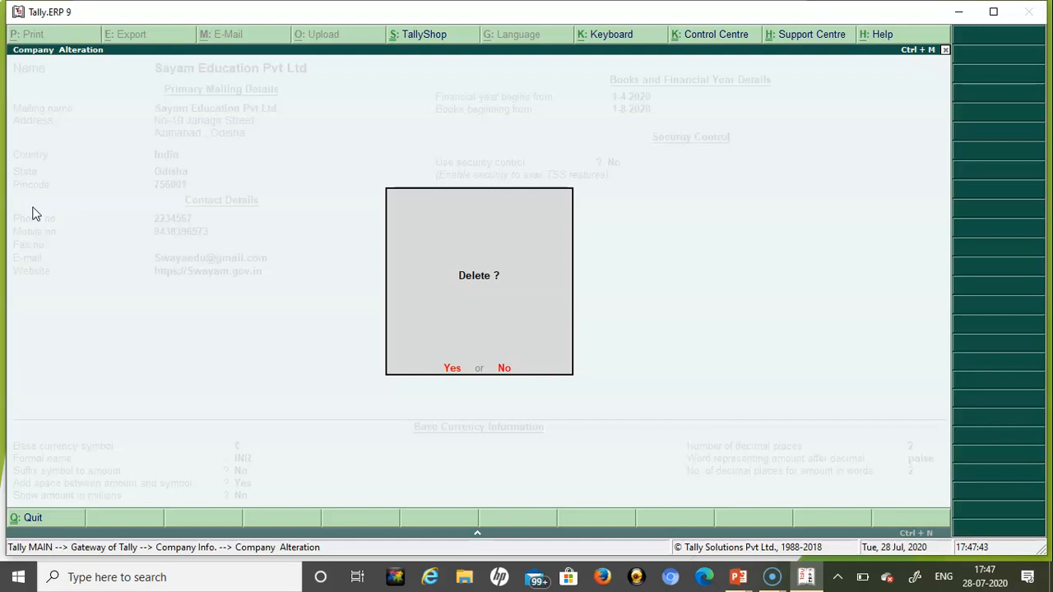
- Answer Yes to both deletion prompts to remove Sayam Education Pvt Ltd
left_click(32, 207)
key("Return")
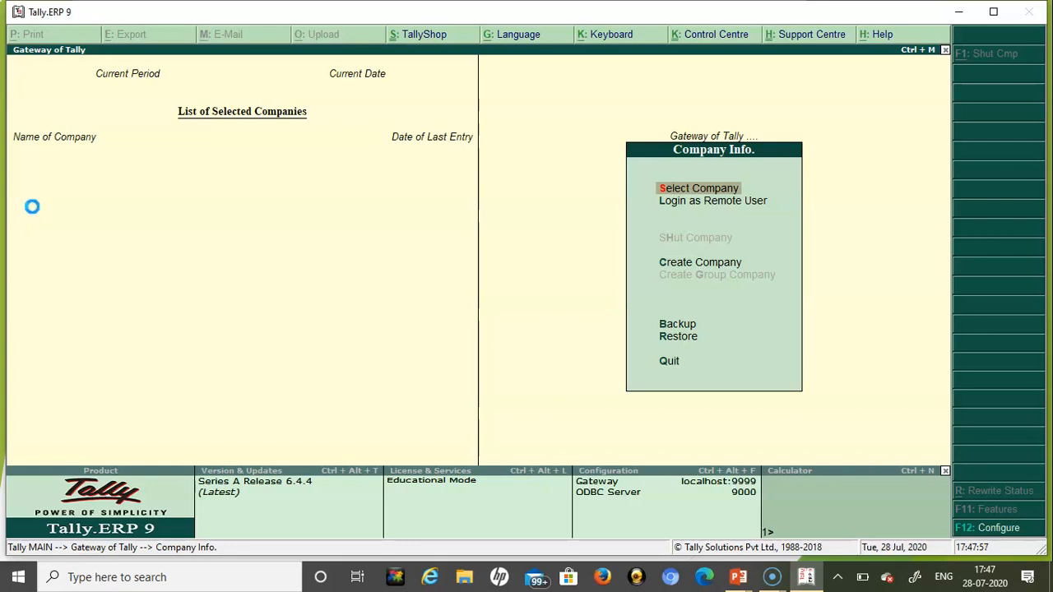
- Scan the Select Company list to confirm Sayam Education Pvt Ltd is gone
key("Return")
key("Down")
key("Down")
key("Down")
key("Down")
key("Down")
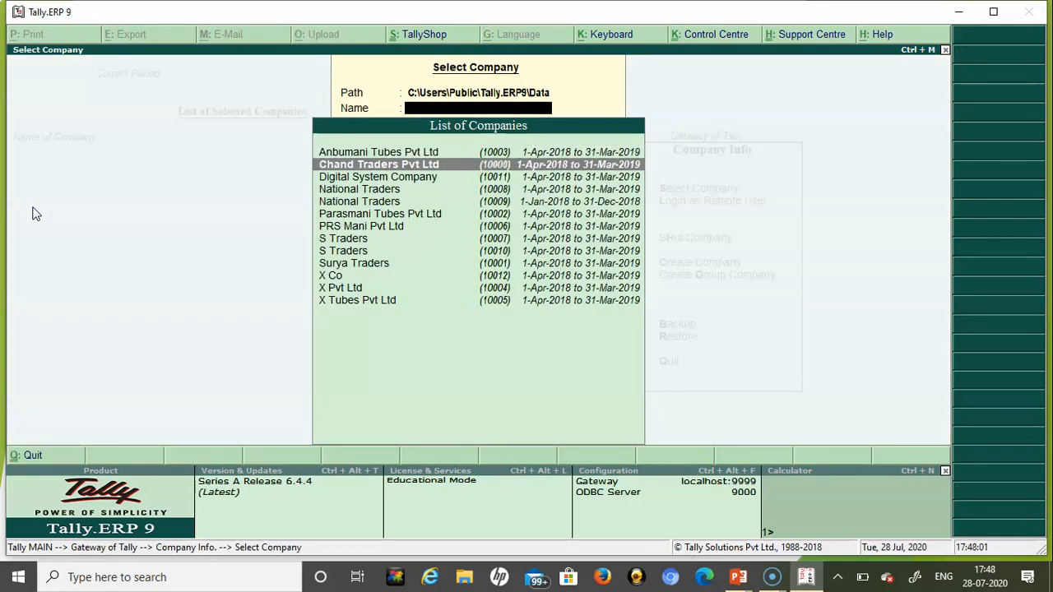
key("Down")
key("Down")
key("Down")
key("Down")
key("Down")
key("Down")
key("Down")
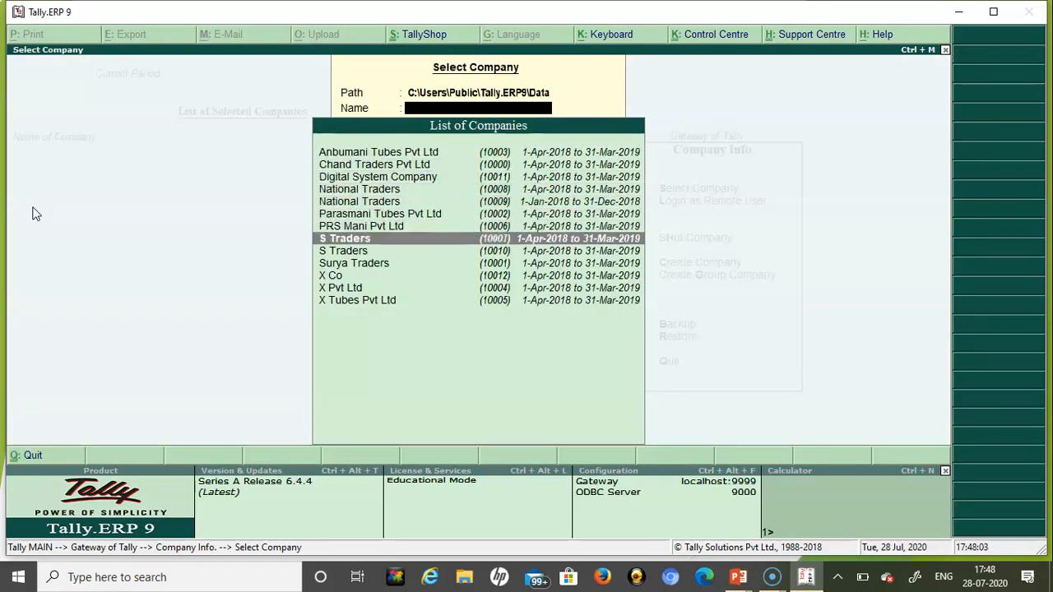
key("Up")
key("Up")
key("Up")
key("Up")
key("Up")
key("Up")
key("Up")
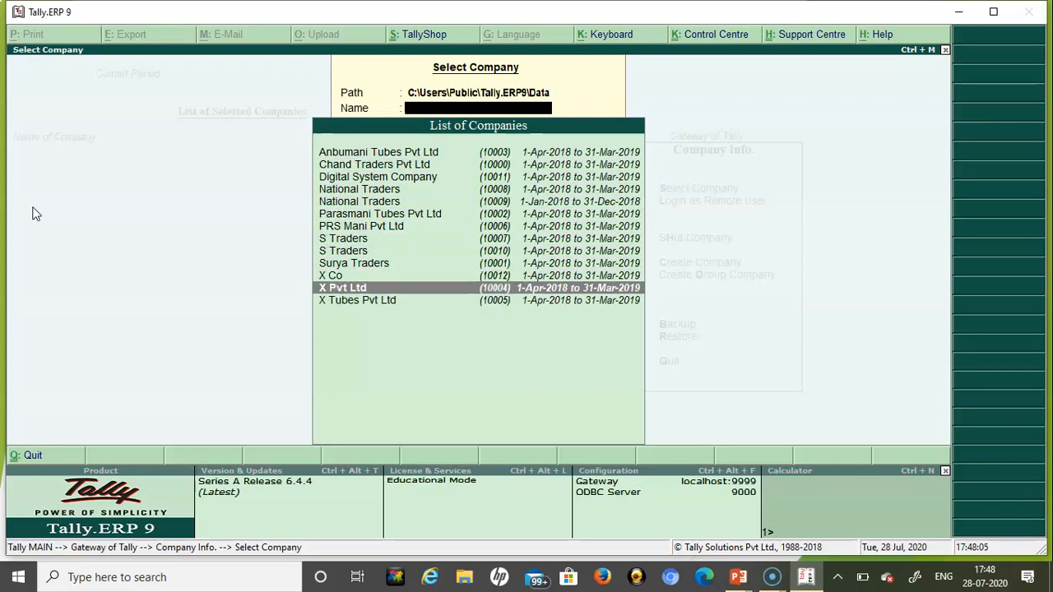
key("Up")
key("Up")
key("Up")
key("Up")
key("Up")
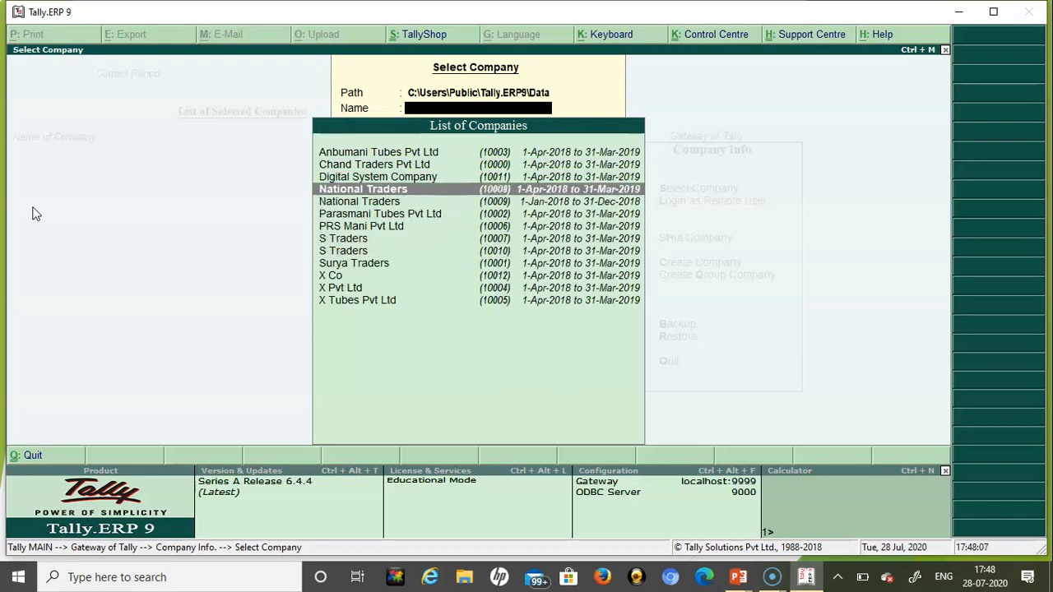
- Back out, decline quitting Tally, and switch to the Tally ERP 9 with GST slides
key("Escape")
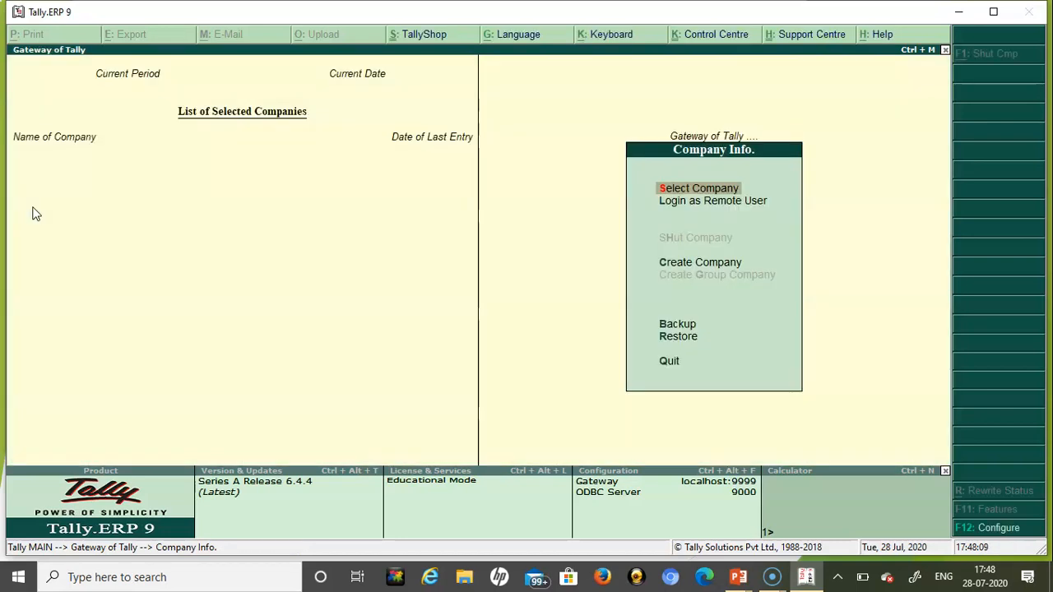
key("Escape")
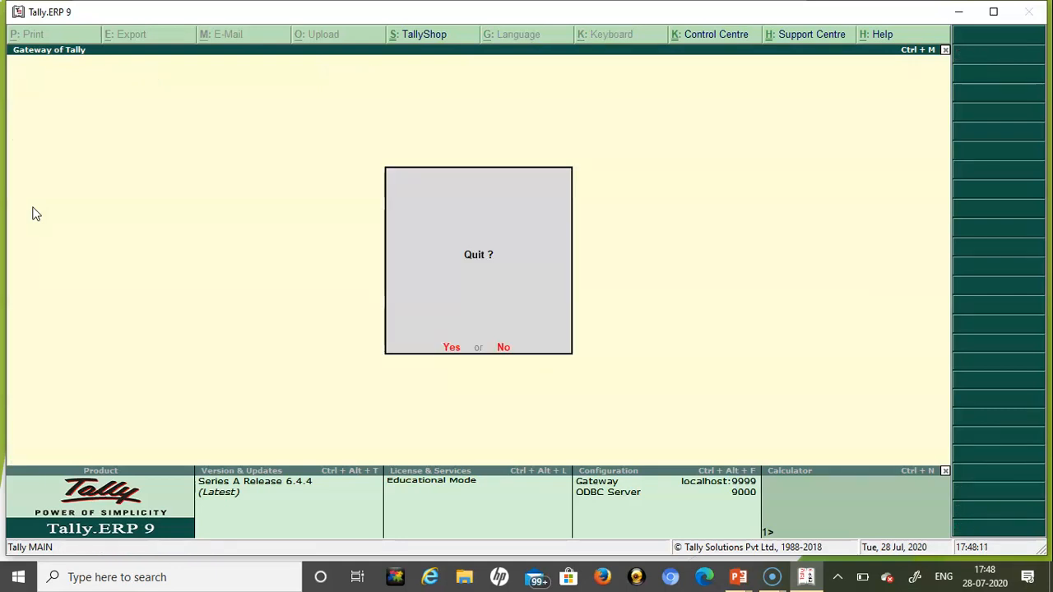
key("Escape")
key("Escape")
key("Escape")
key("Down")
key("Down")
key("Down")
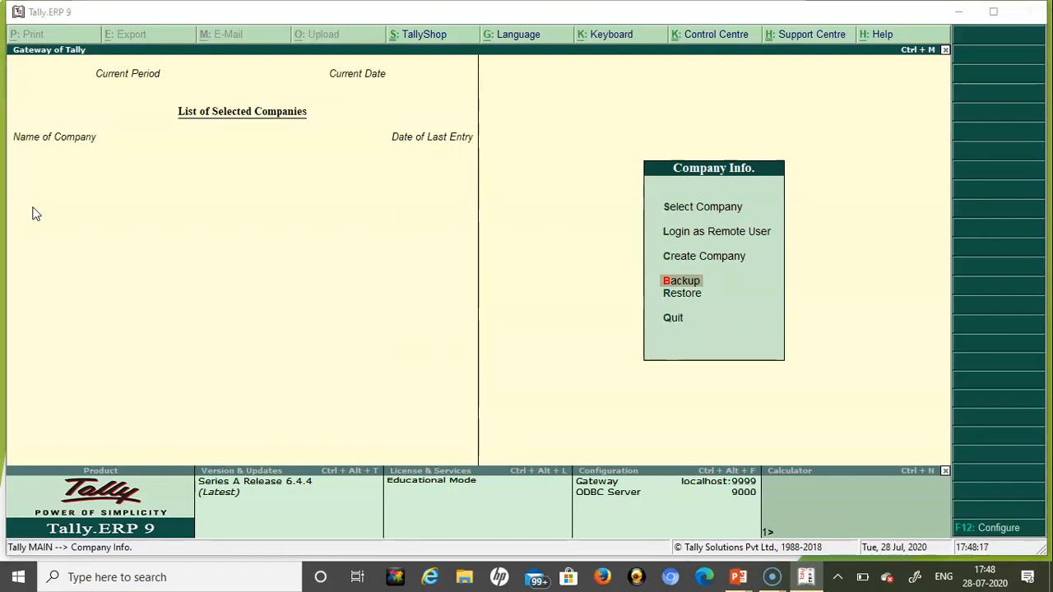
key("alt+Tab")
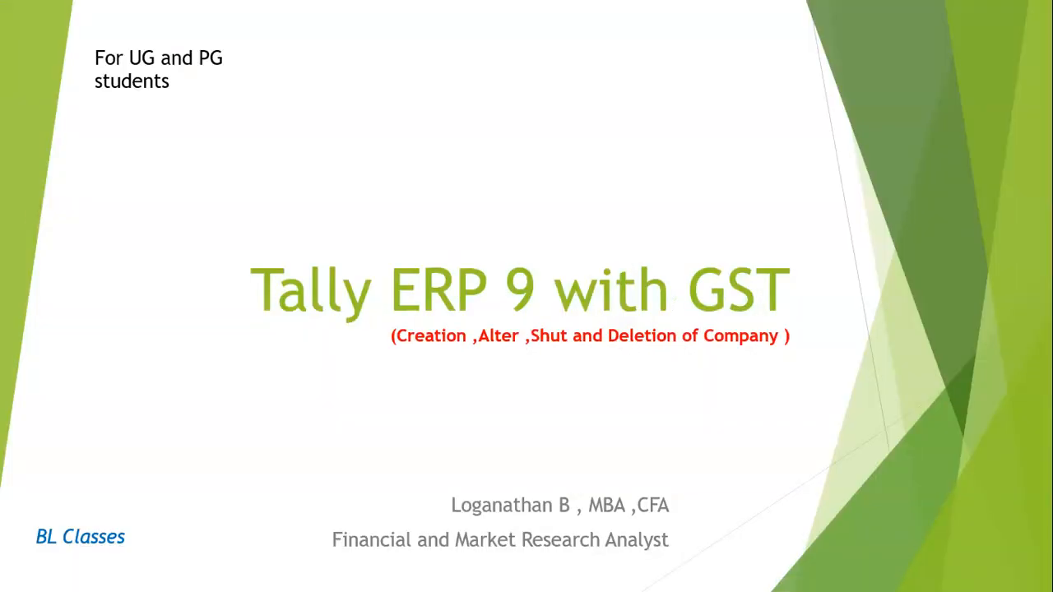